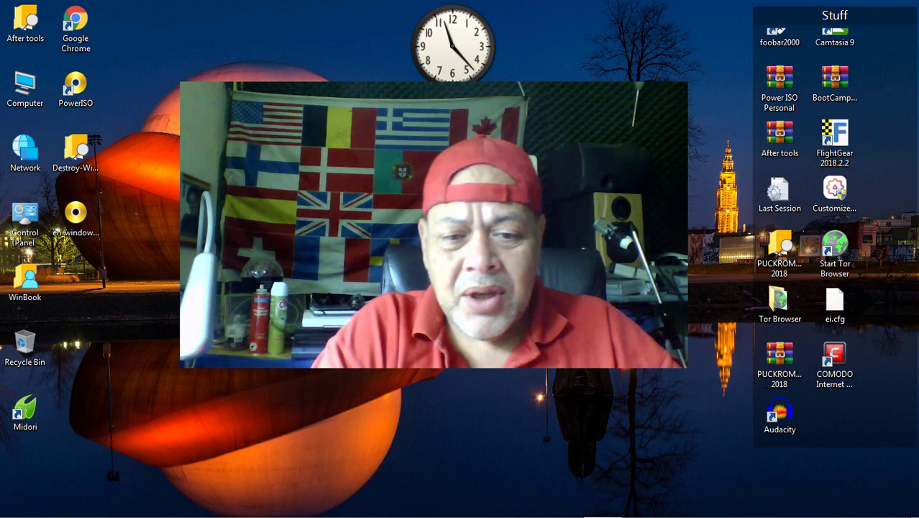
- Switch to Firefox, search Google for "transmac download old version" and open Uptodown's TransMac old versions page
mouse_move(799, 515)
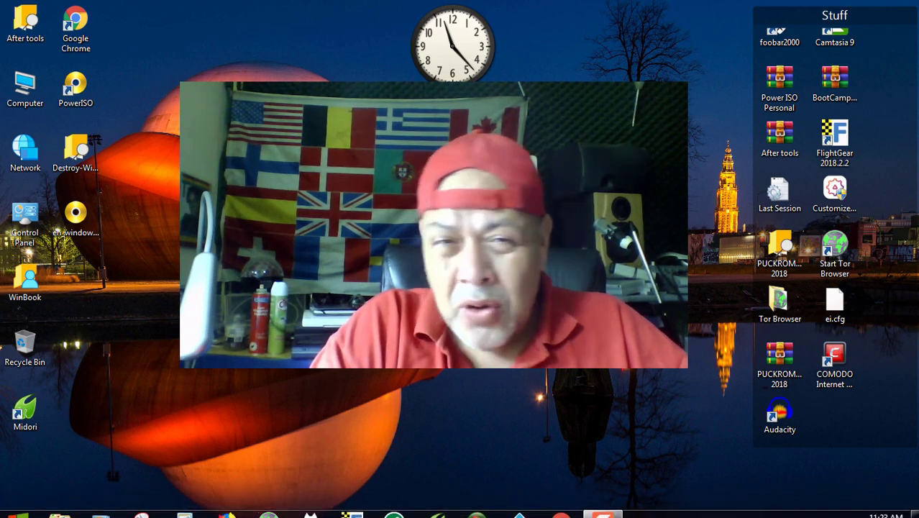
mouse_move(704, 515)
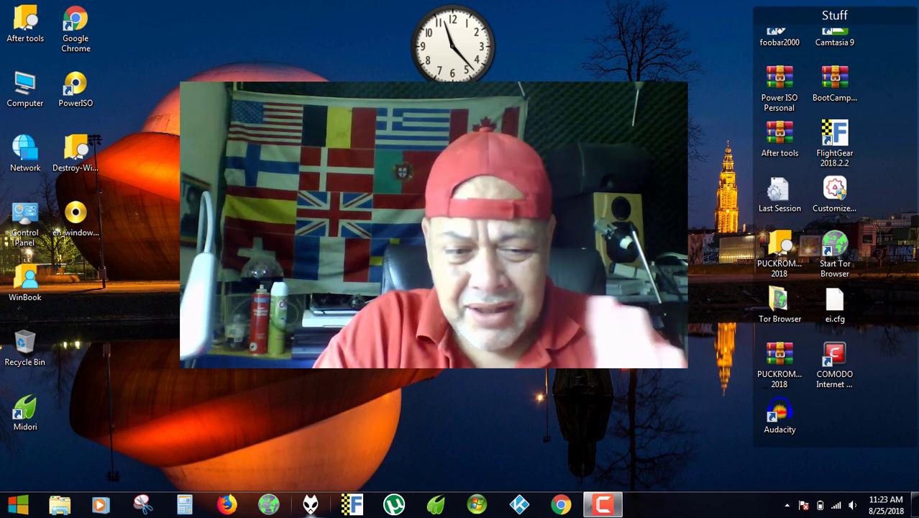
click(227, 505)
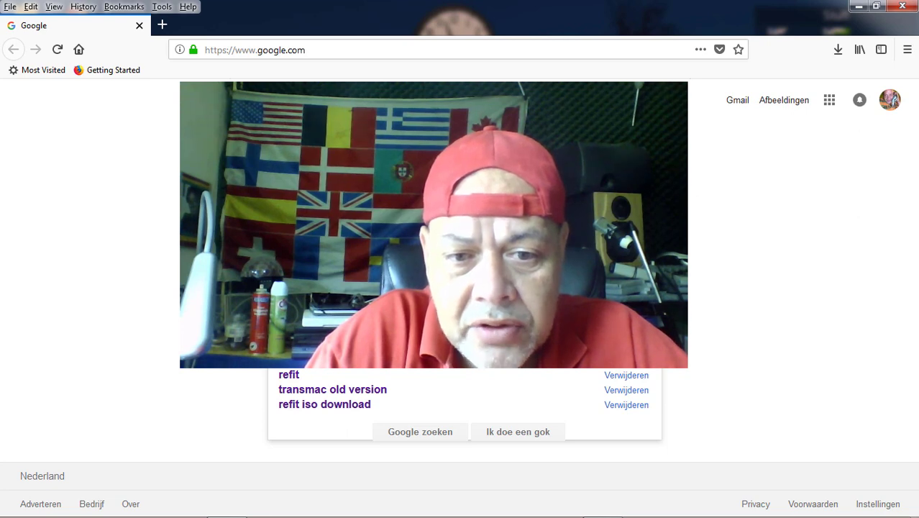
key(Return)
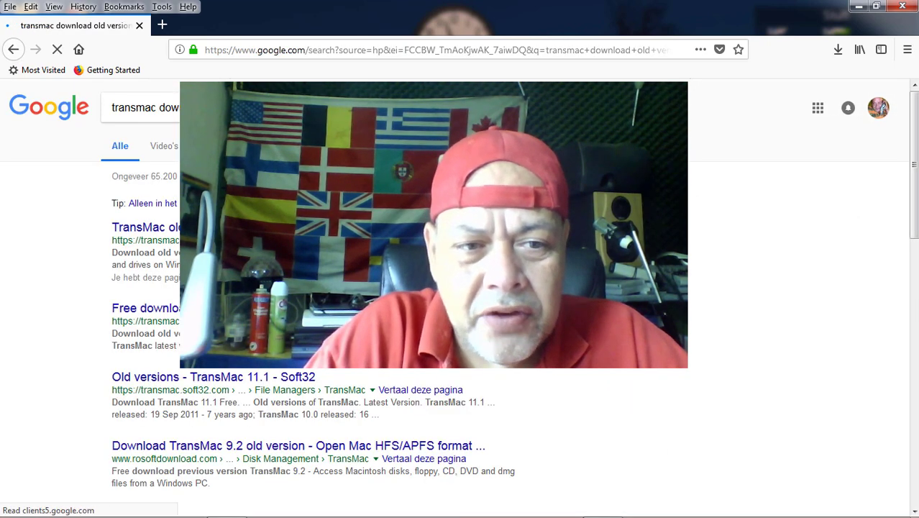
click(251, 228)
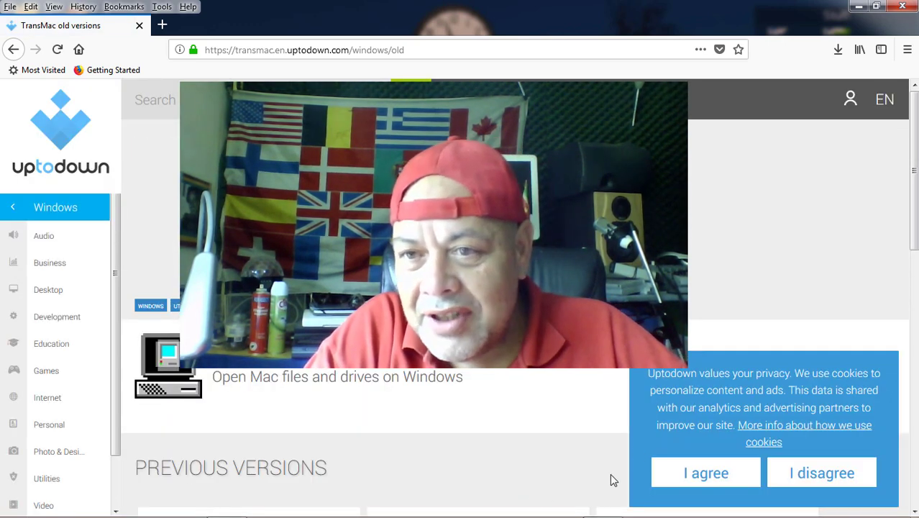
- Decline the site's cookies and download the TransMac V11.2 installer from the previous versions, saving the file
key(ctrl+minus)
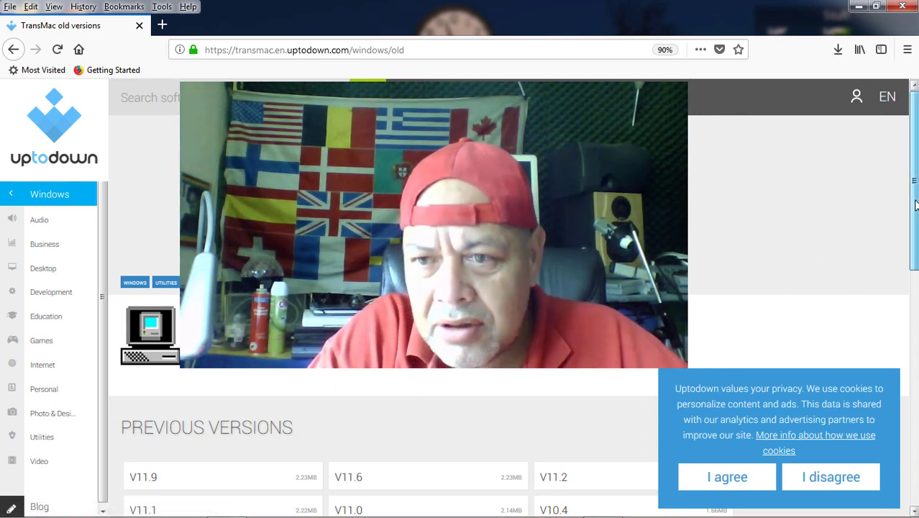
drag(914, 200, 913, 305)
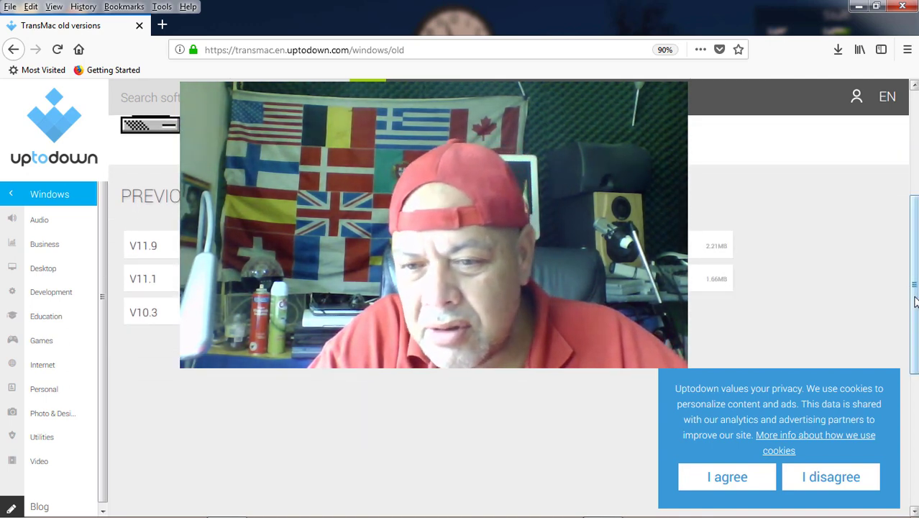
click(856, 487)
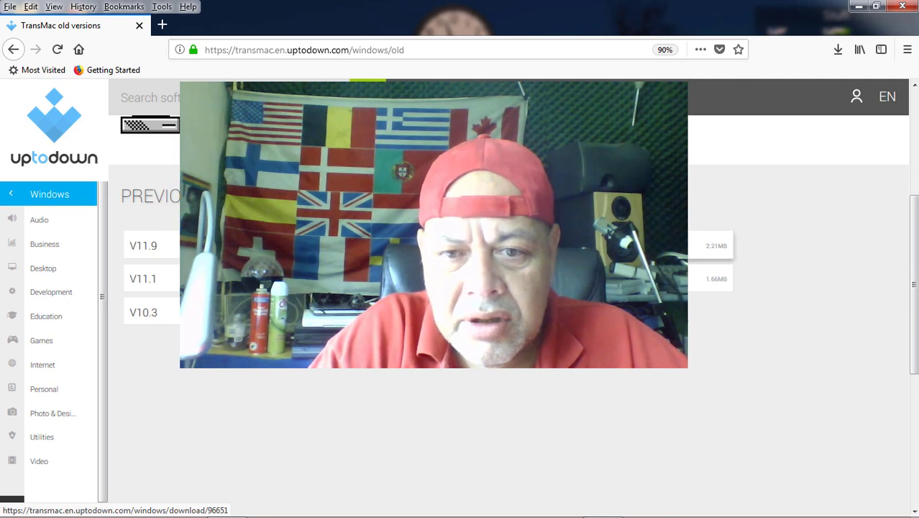
click(432, 245)
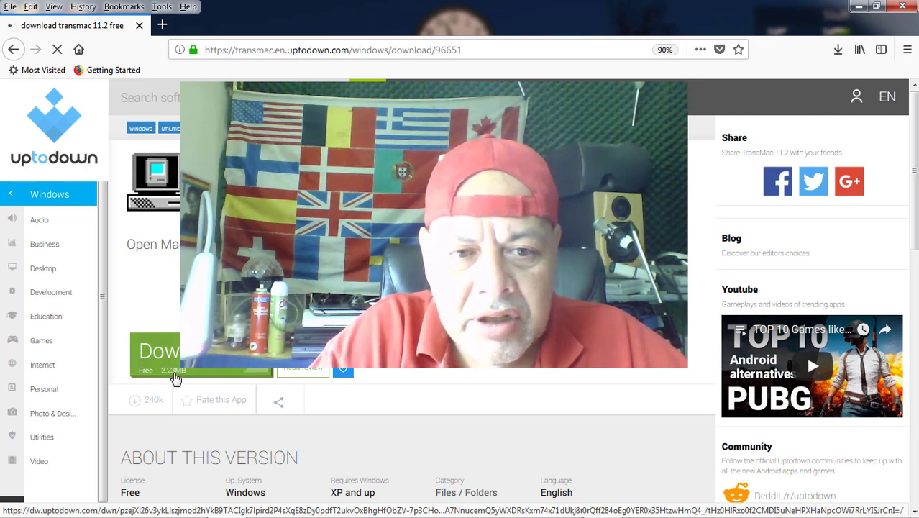
click(175, 379)
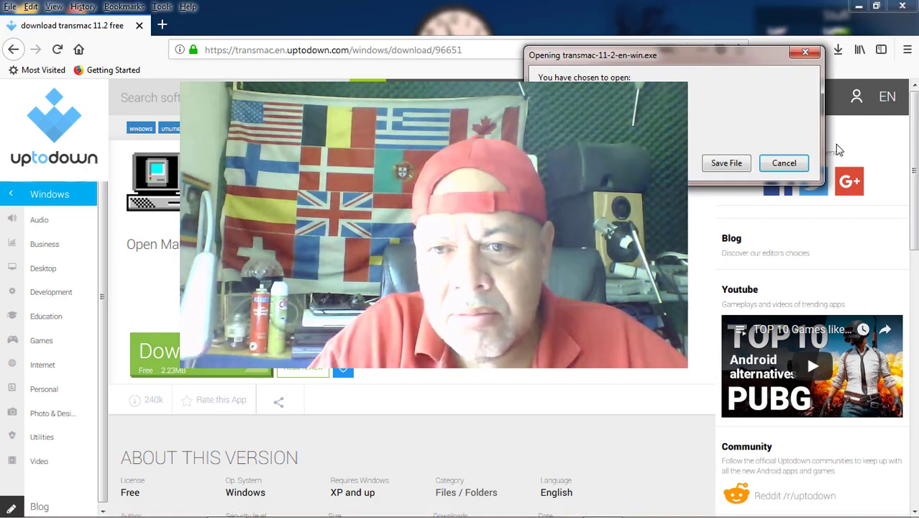
click(726, 163)
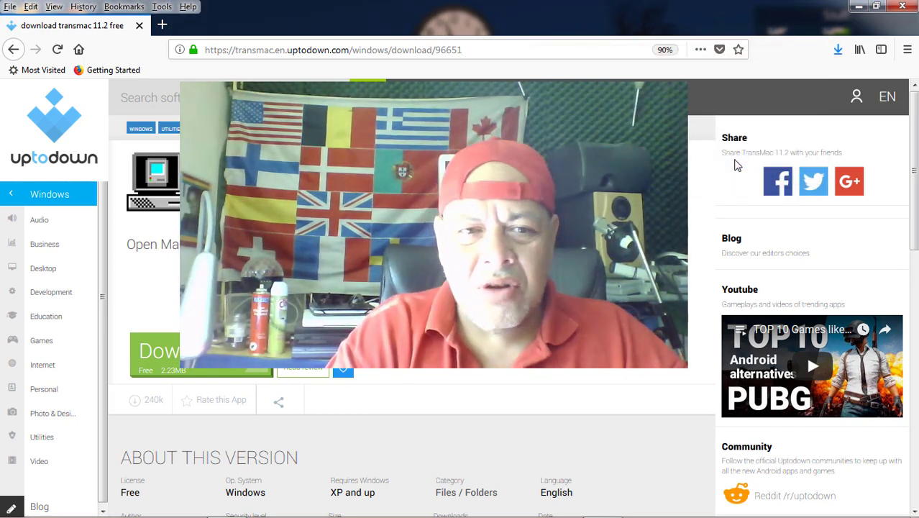
- Search the web for "refit iso download" from the address bar
click(356, 49)
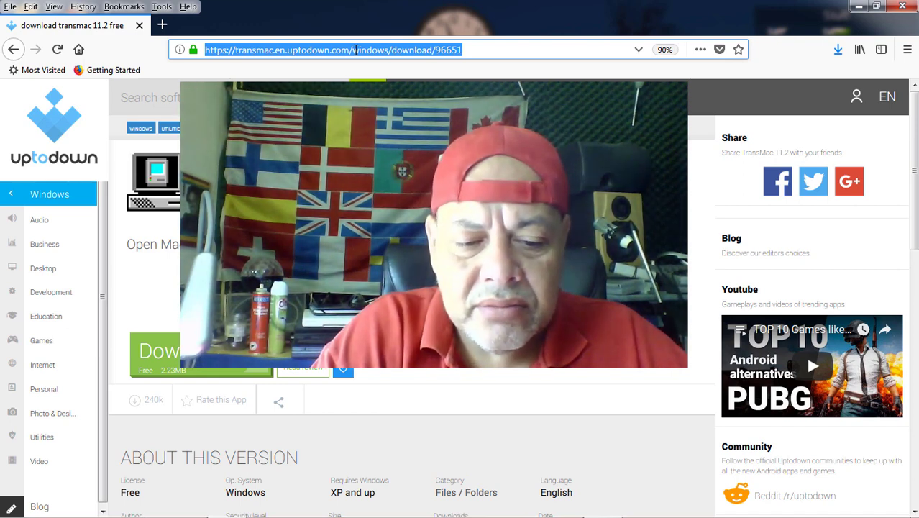
text(refit)
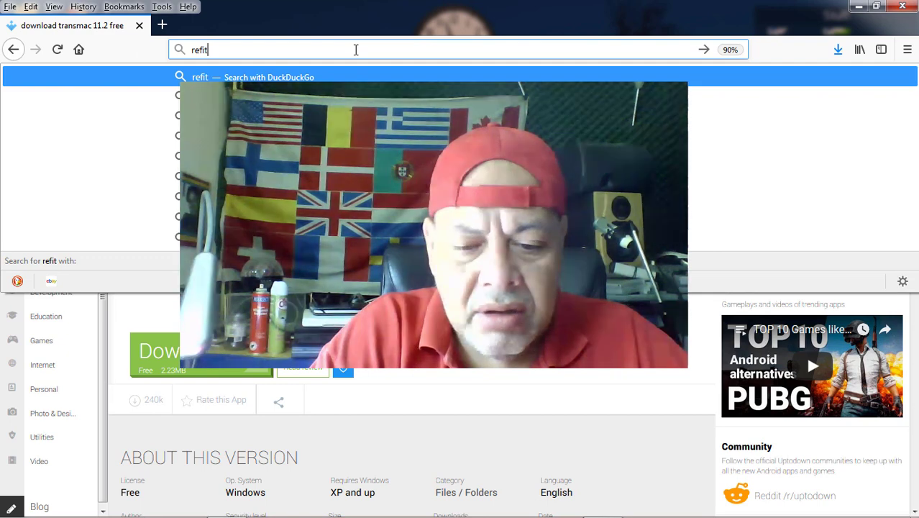
text( ido)
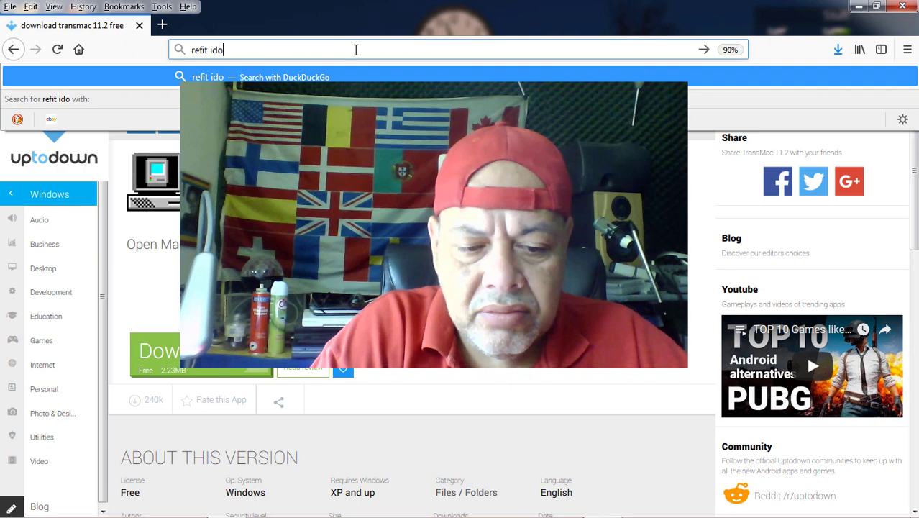
key(BackSpace)
key(BackSpace)
text(so download)
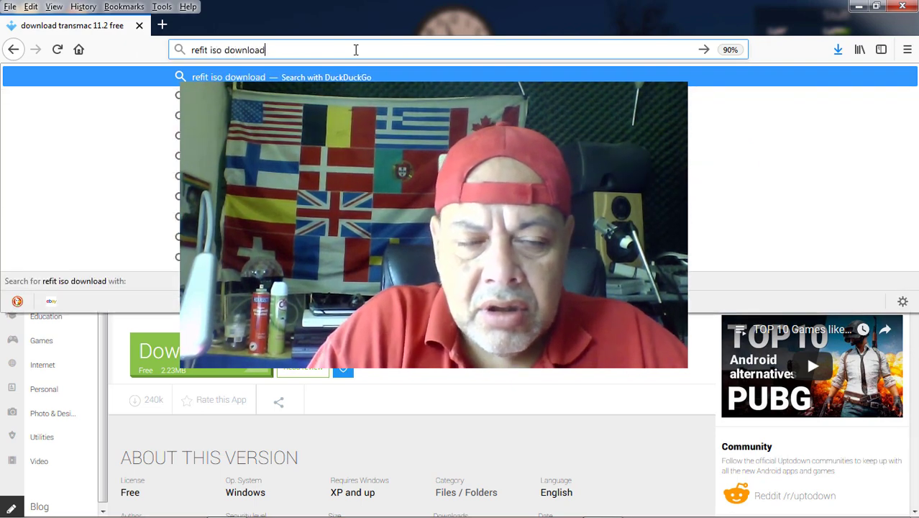
key(Return)
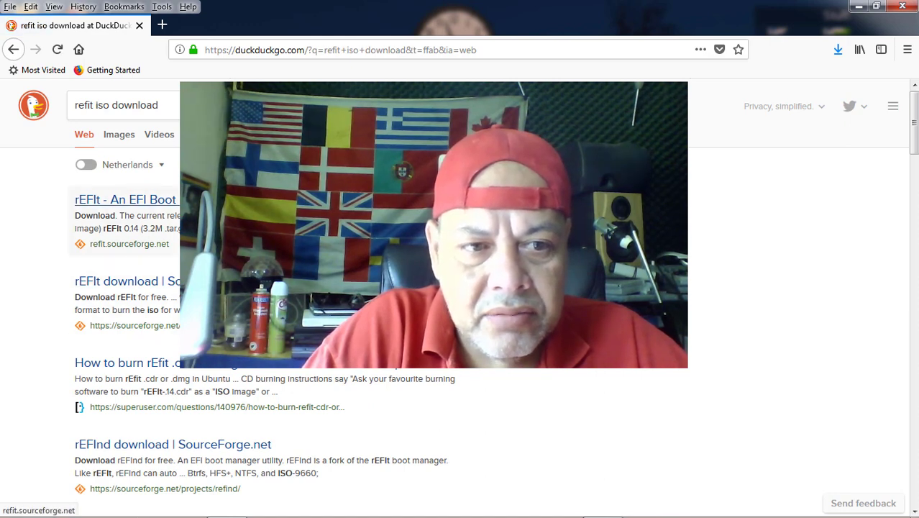
- Open the rEFIt SourceForge site and download the rEFIt 0.14 Mac disk image, checking it in the download list
click(125, 199)
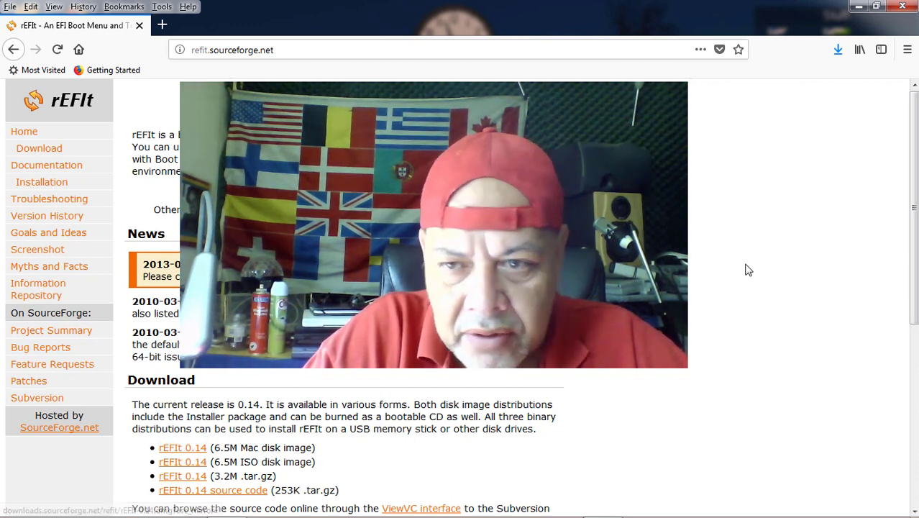
scroll(915, 186, down, 3)
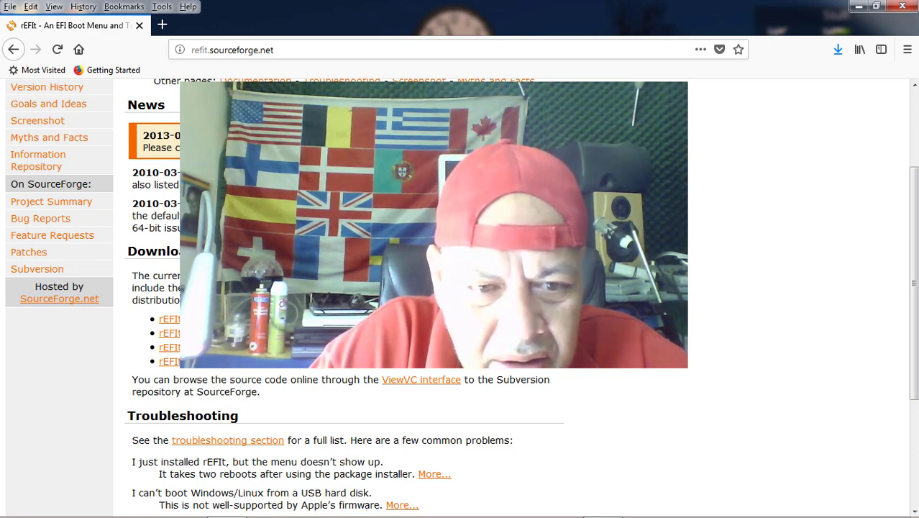
click(173, 321)
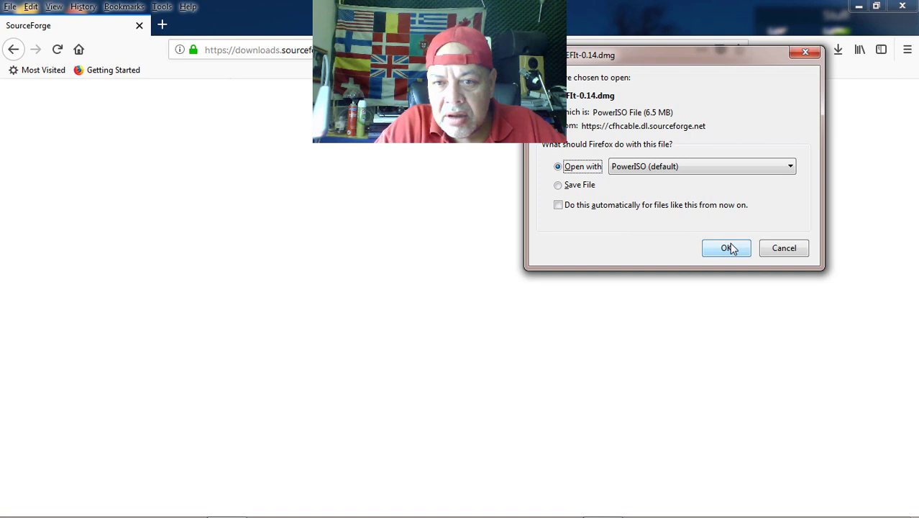
click(728, 248)
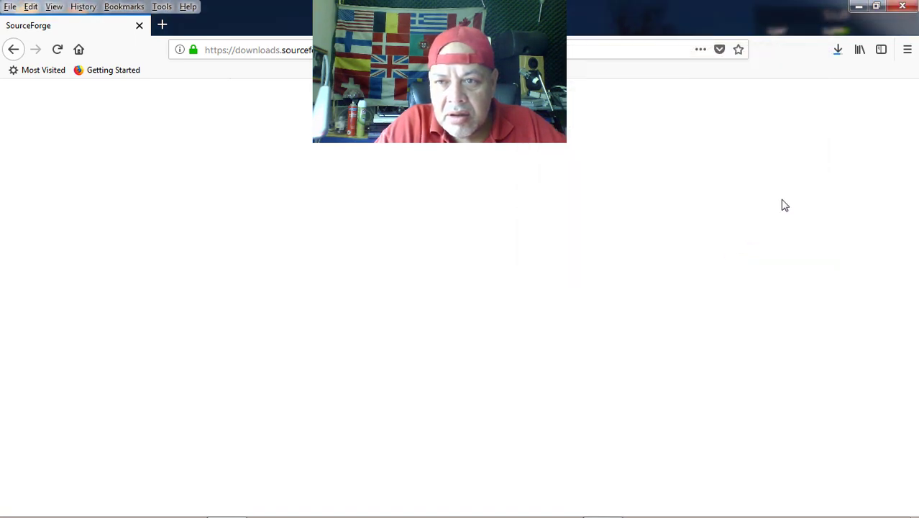
click(839, 51)
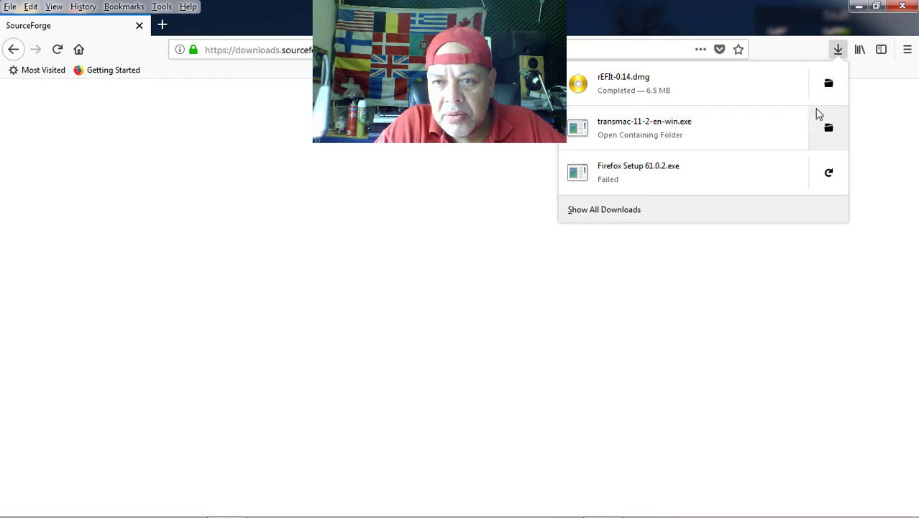
- Minimize the browser and arrange the rEFIt-0.14 image and the TransMac installer beside the other desktop icons, one below the other
click(858, 7)
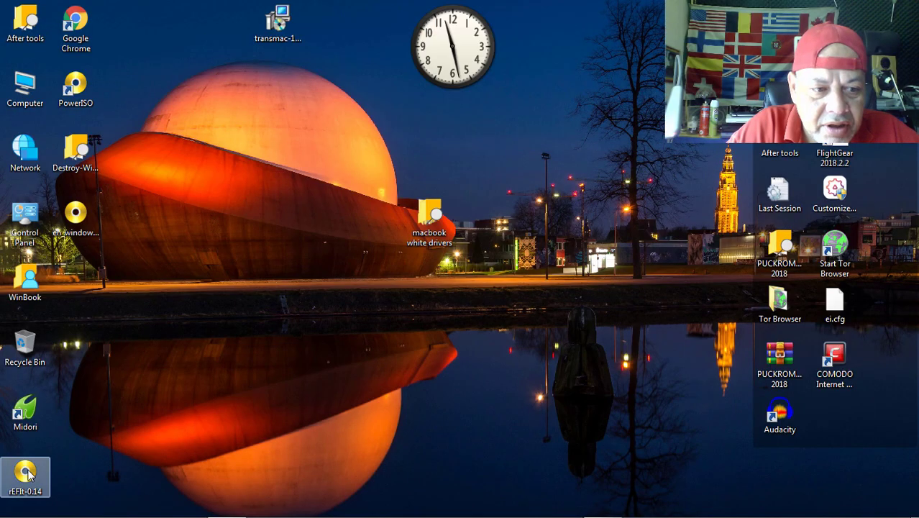
drag(25, 475, 144, 287)
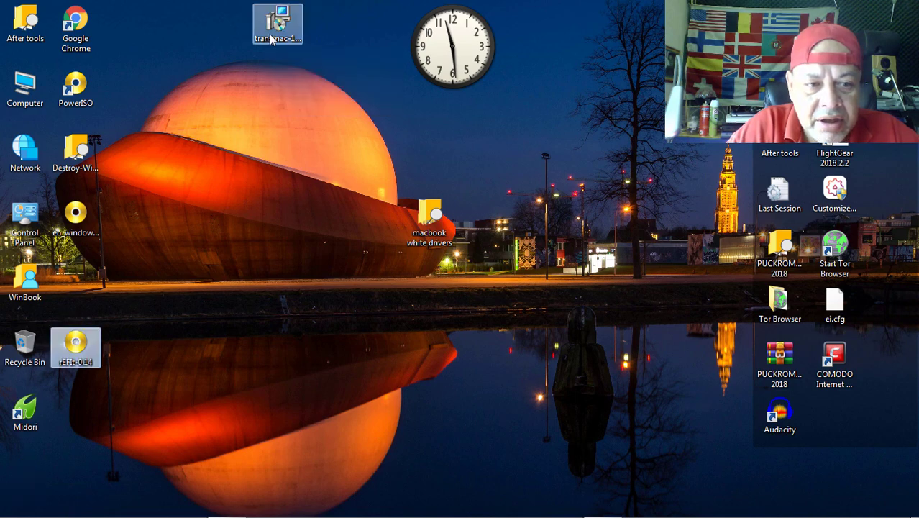
drag(278, 25, 67, 412)
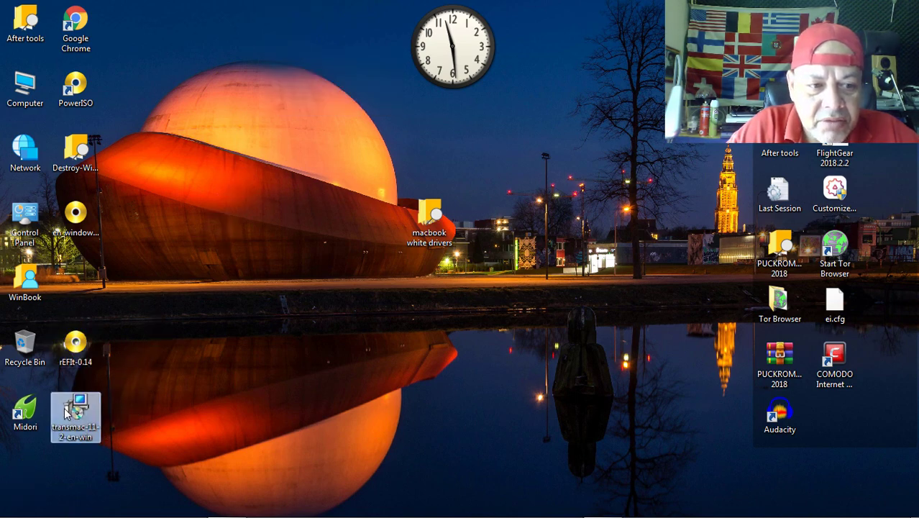
- Install TransMac 11.2 in the default folder, accepting the license agreement, and close the readme that opens at the end
double_click(66, 412)
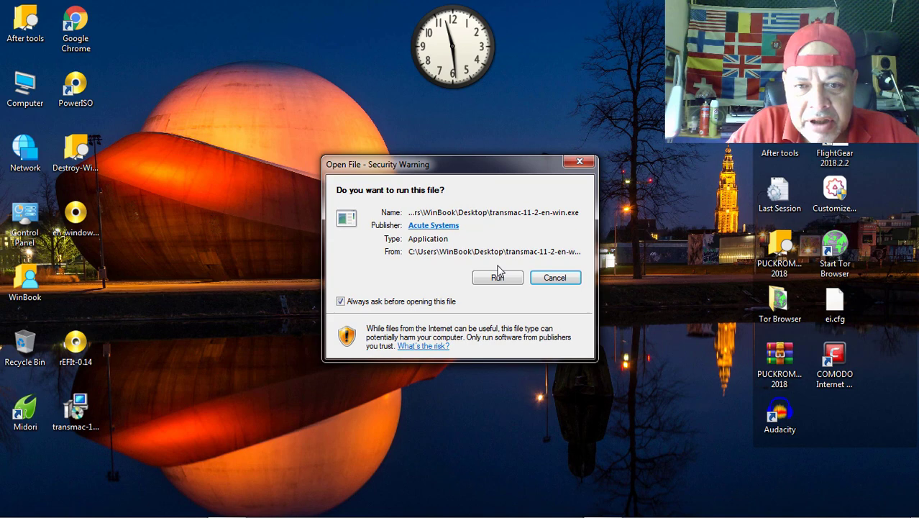
click(499, 274)
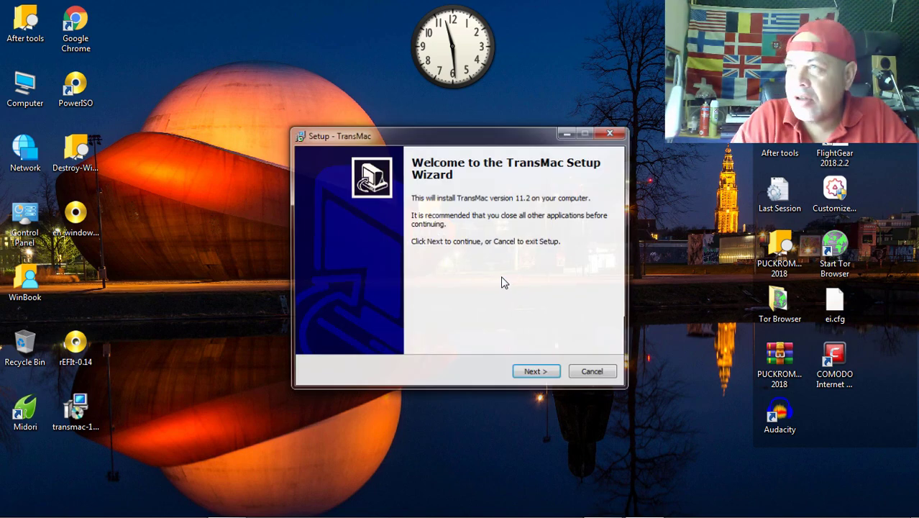
click(551, 372)
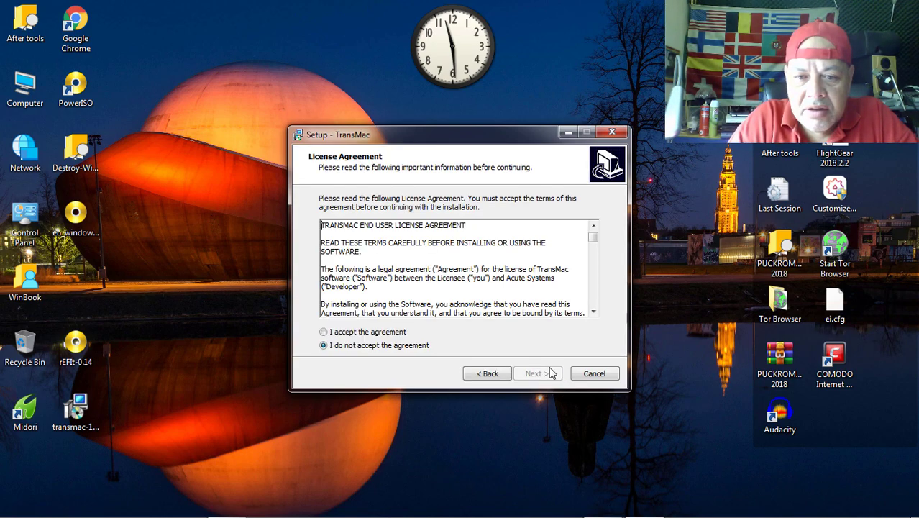
click(374, 332)
click(533, 373)
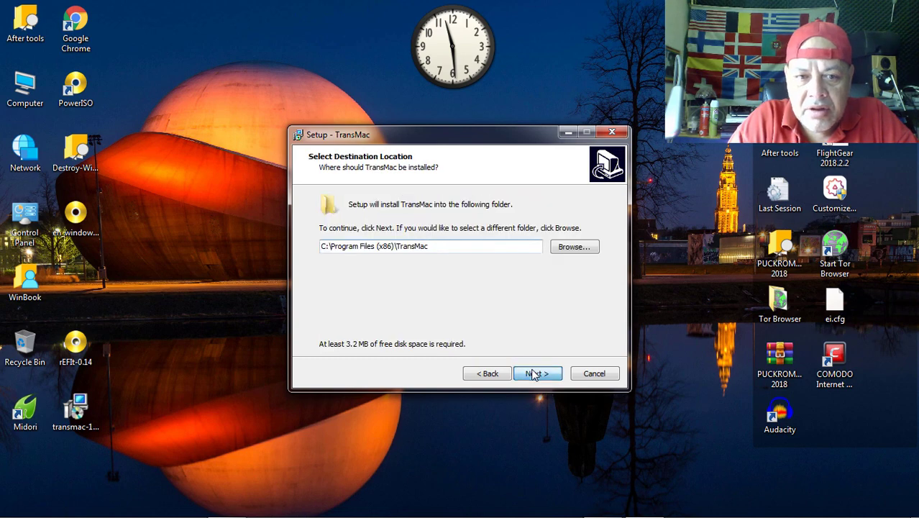
click(533, 373)
click(532, 373)
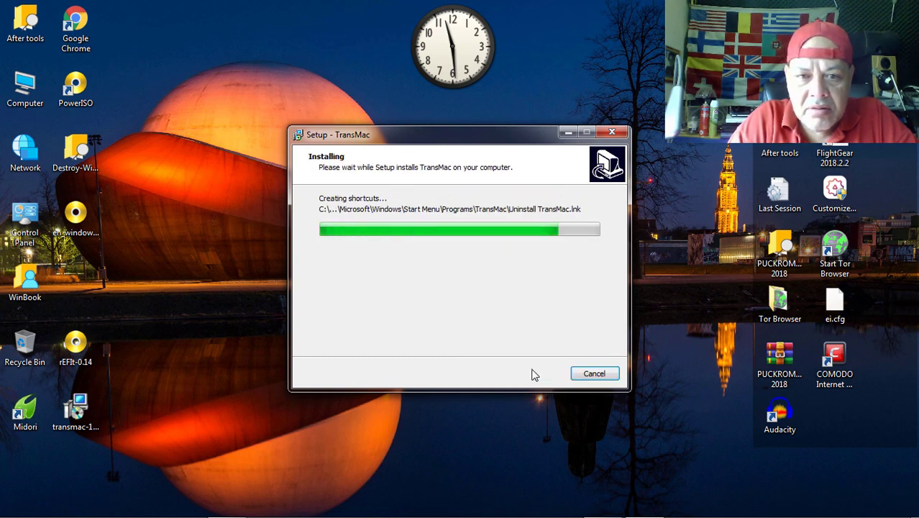
click(537, 374)
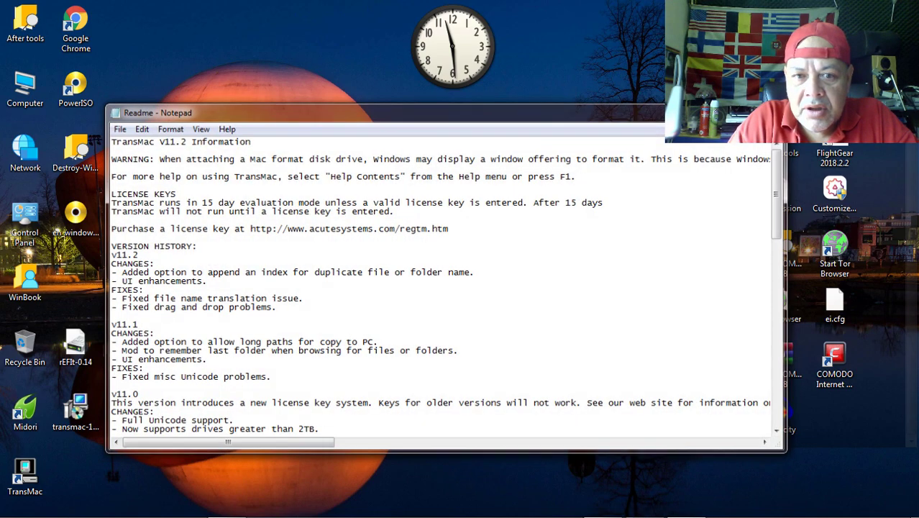
key(alt+F4)
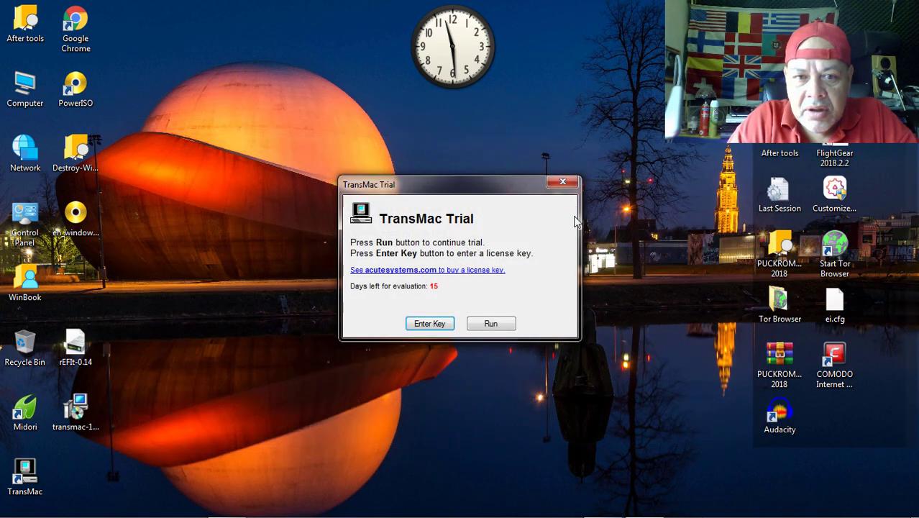
- Continue the TransMac trial to view its main window with the drive list, and close the program
click(490, 323)
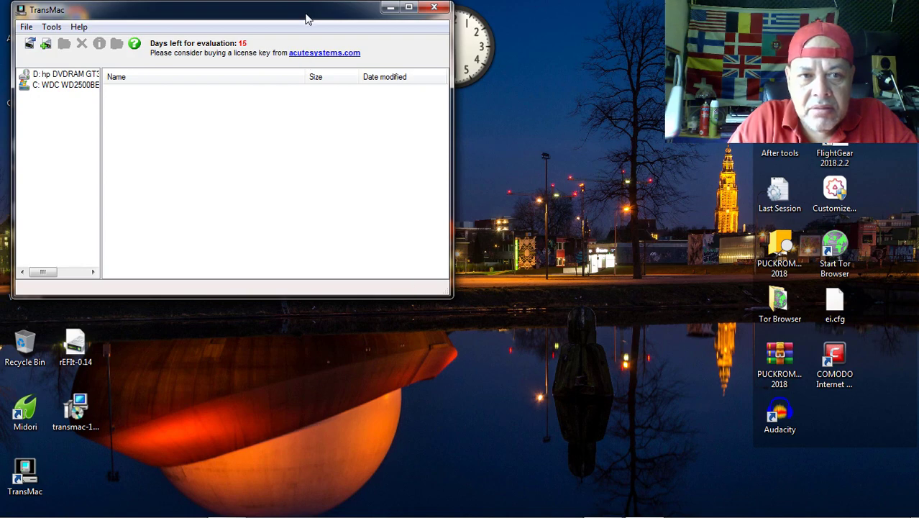
drag(305, 20, 539, 115)
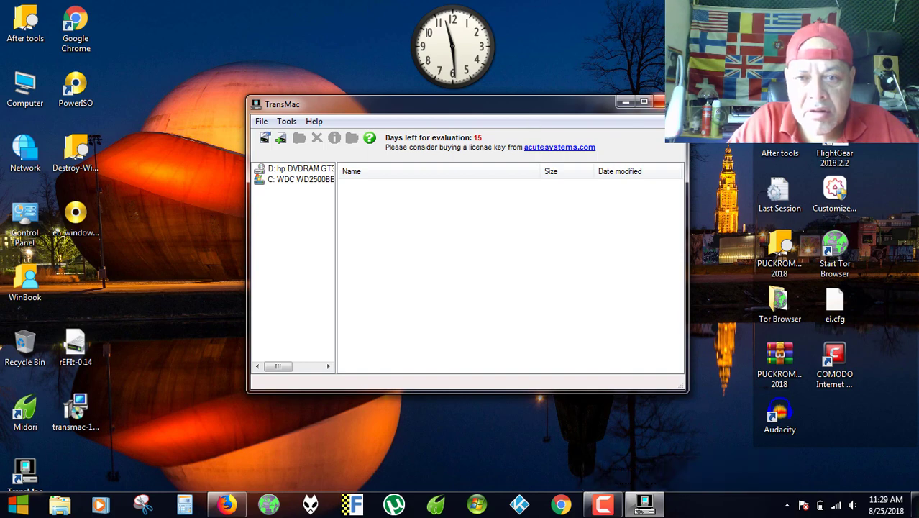
click(658, 101)
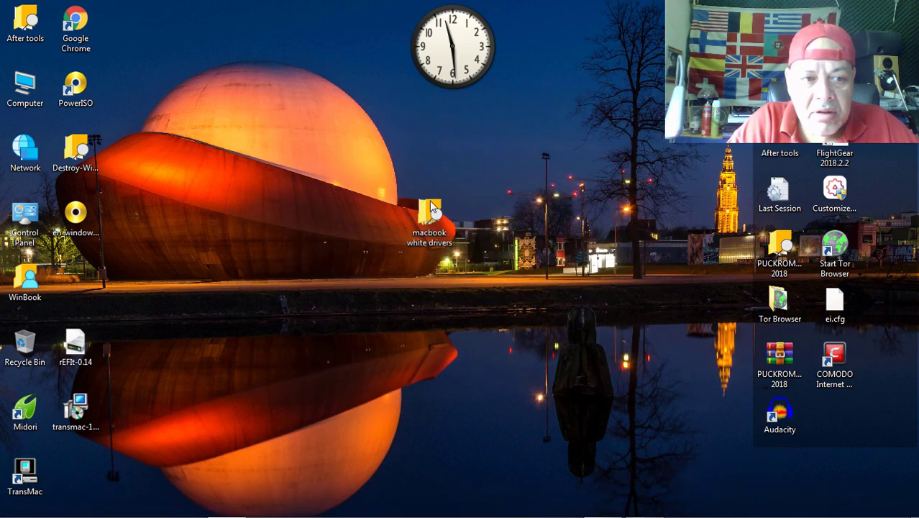
- Open the Computer window and select the connected USB stick, Removable Disk (F:)
right_click(25, 471)
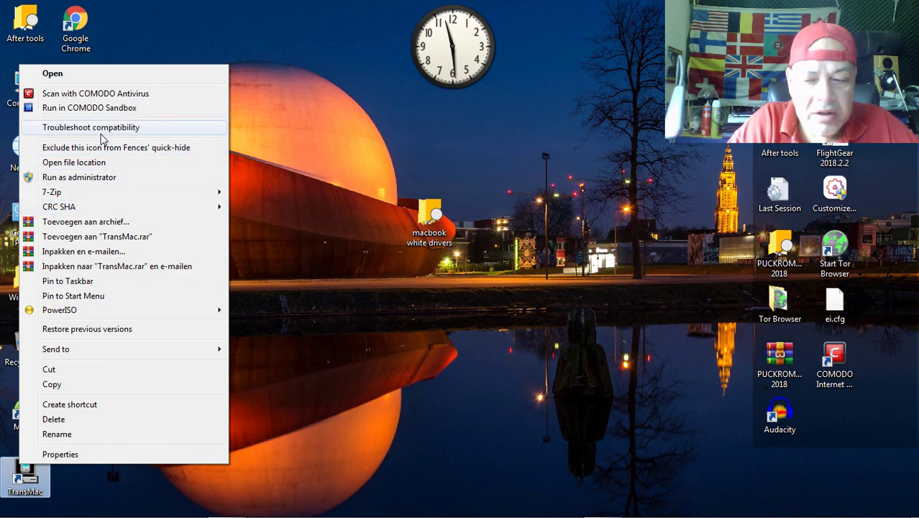
click(452, 185)
double_click(25, 86)
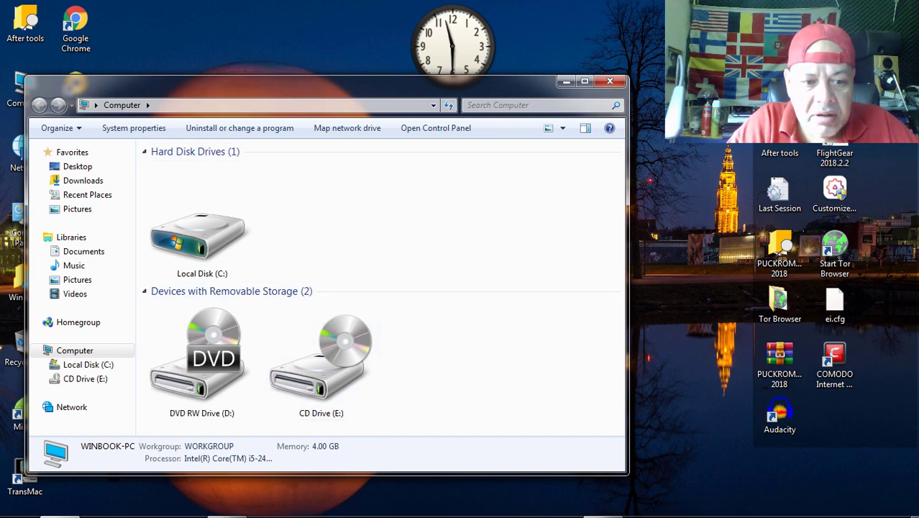
mouse_move(333, 508)
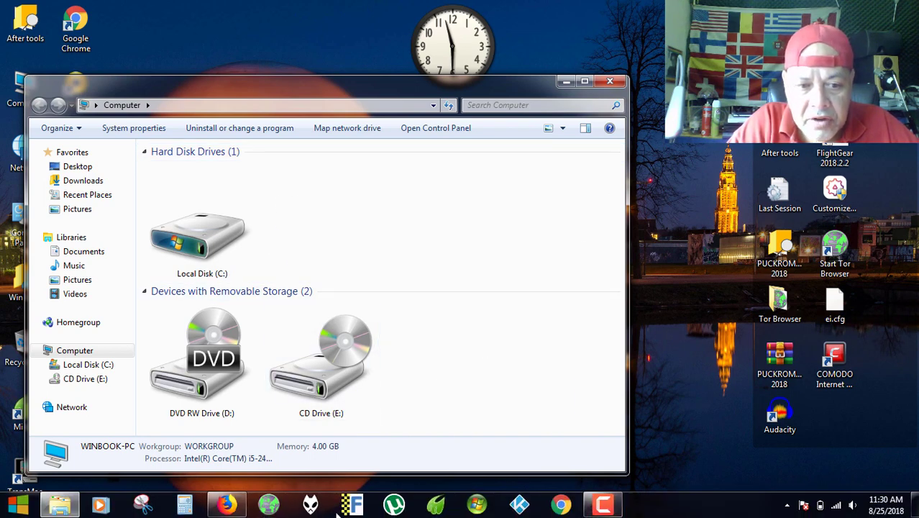
click(64, 506)
click(64, 506)
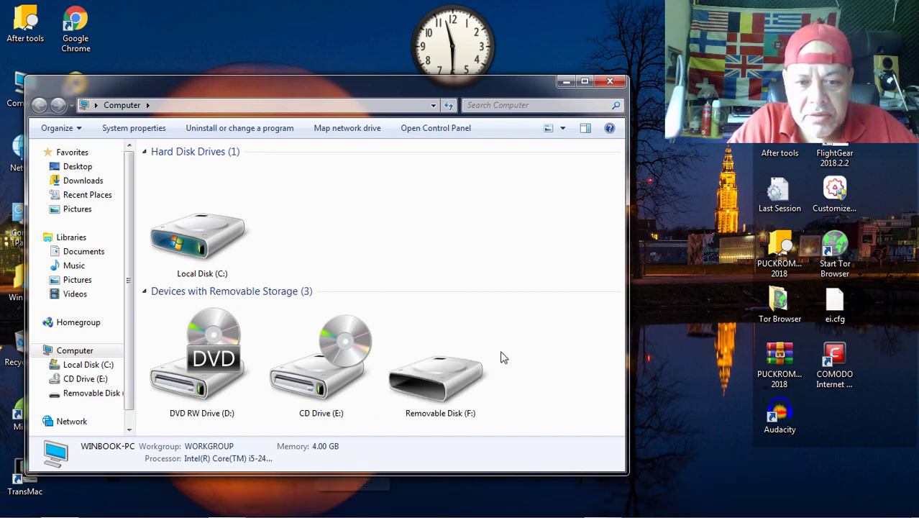
click(439, 389)
click(440, 395)
right_click(441, 399)
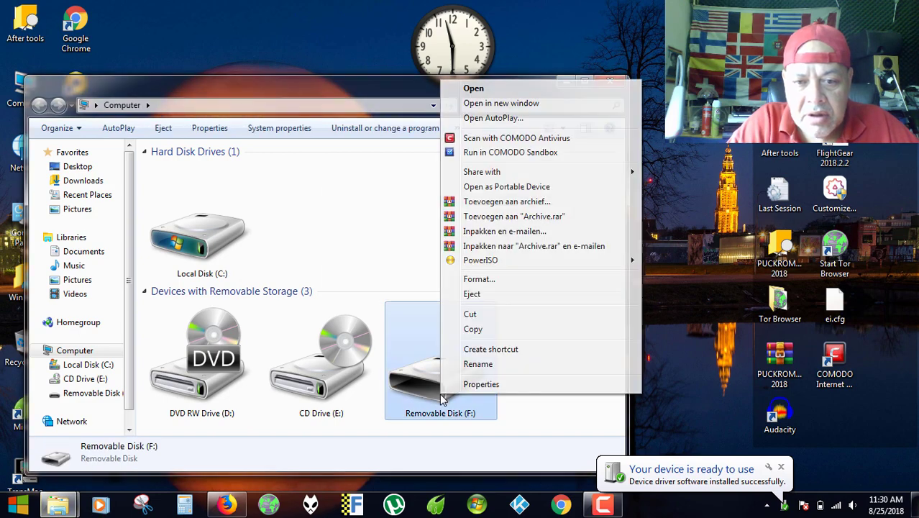
click(442, 399)
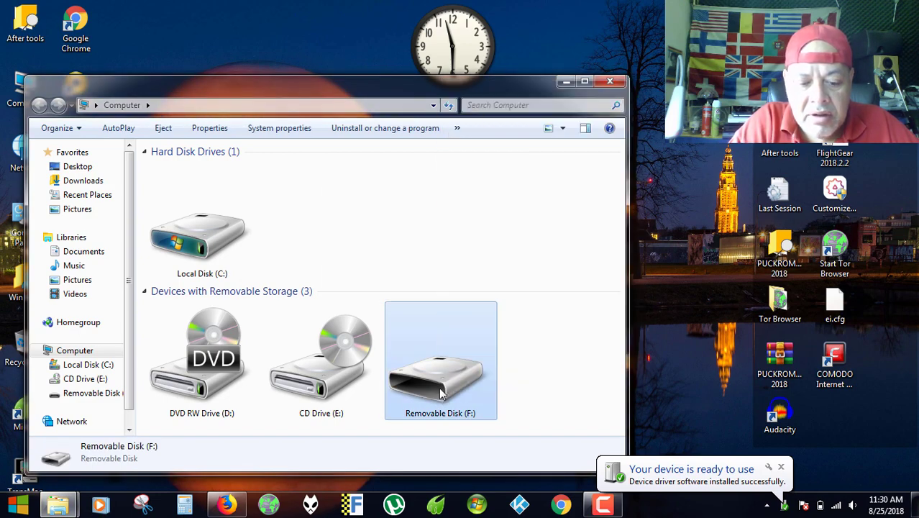
- Quick-format Removable Disk (F:) as FAT with a 16-kilobyte allocation unit size, close its window and decline formatting it again
double_click(441, 392)
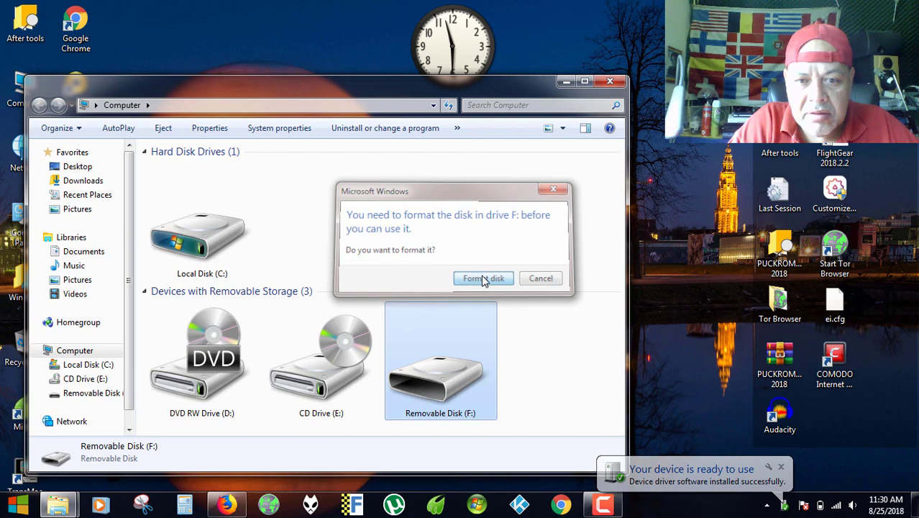
click(484, 278)
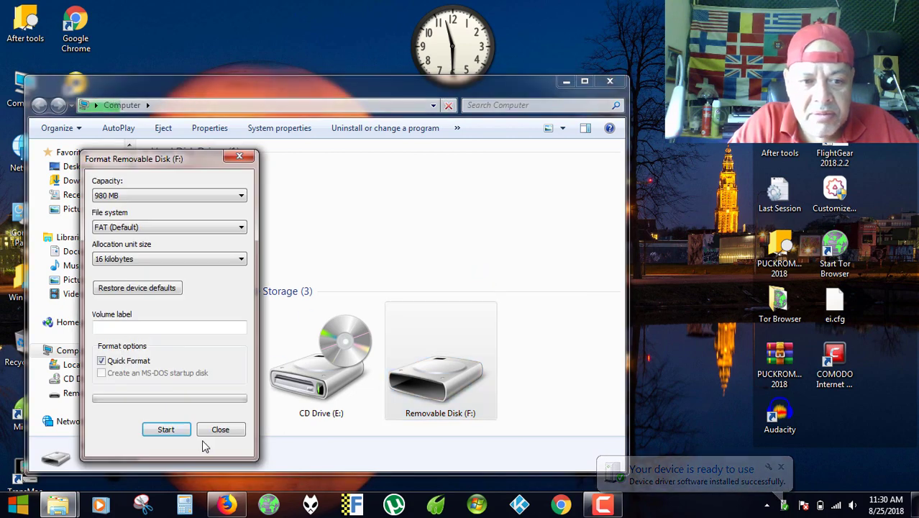
click(180, 429)
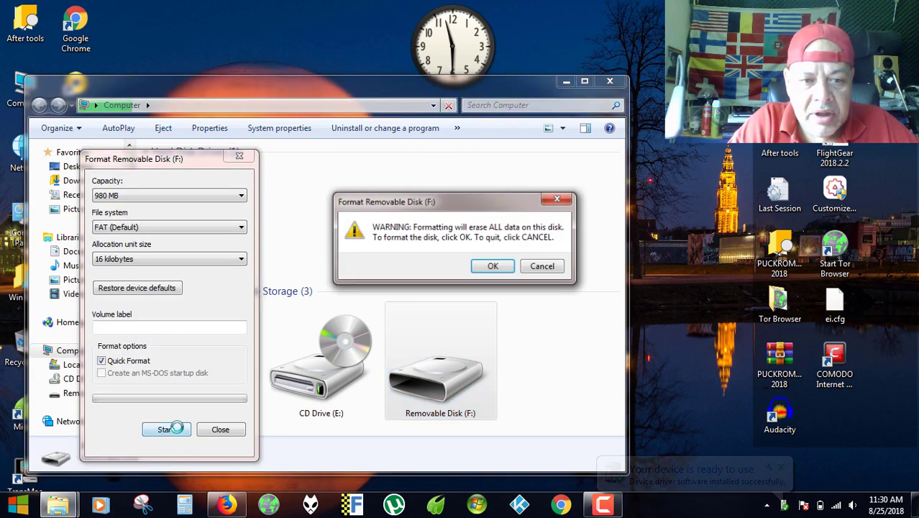
click(494, 268)
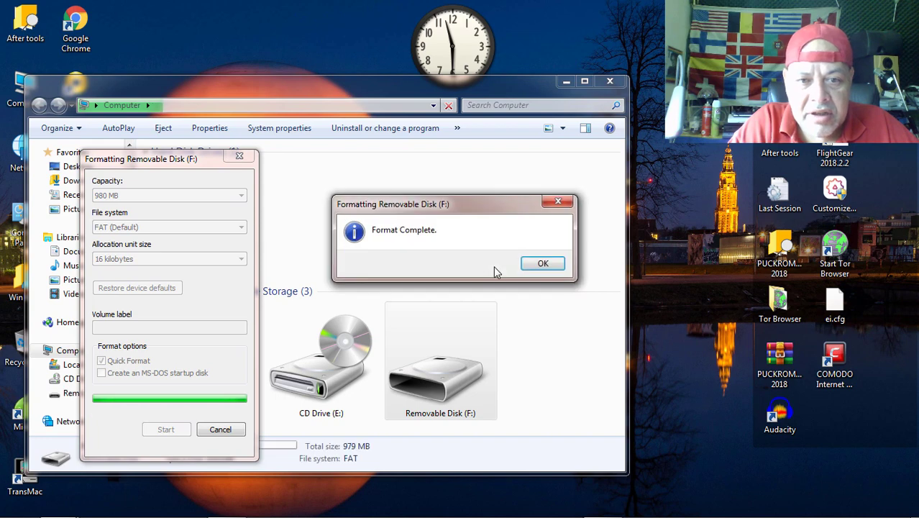
click(532, 263)
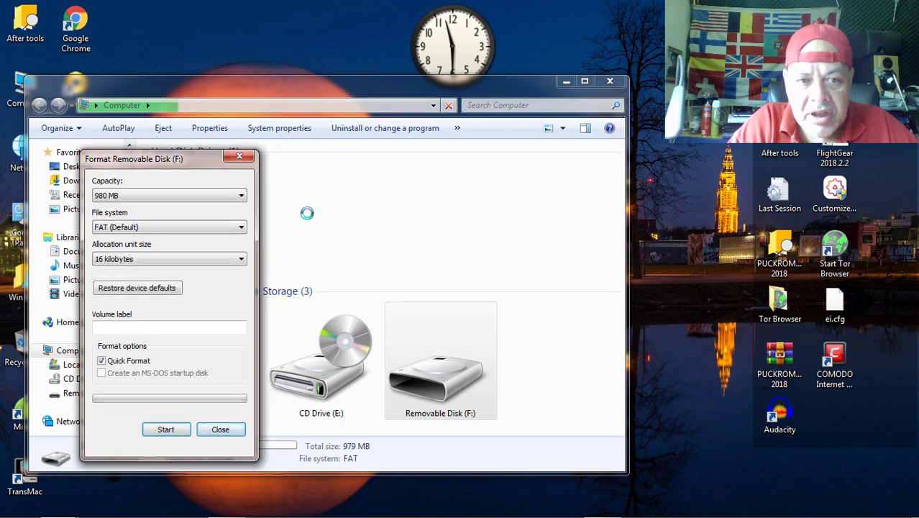
click(238, 156)
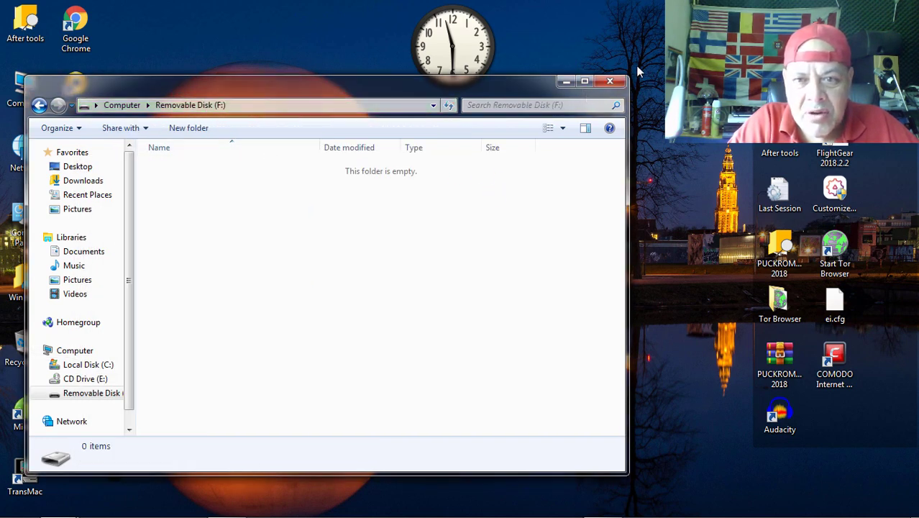
click(611, 81)
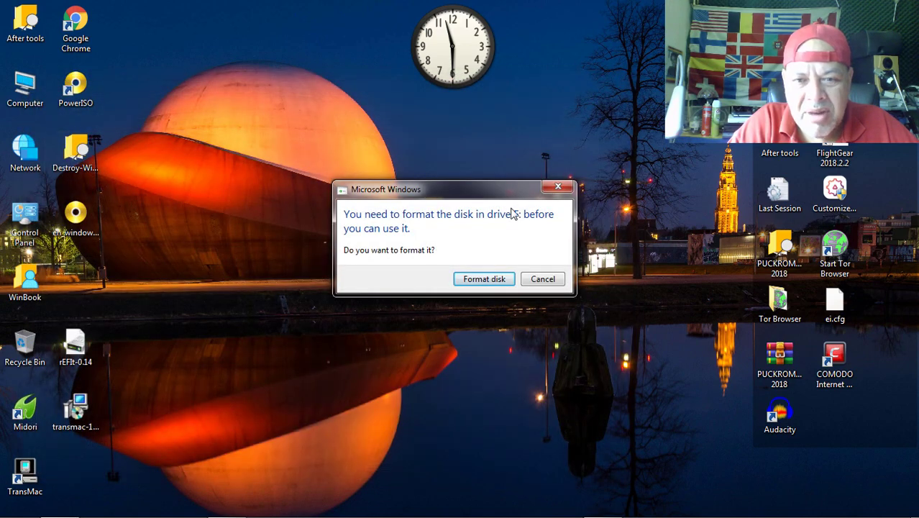
click(548, 280)
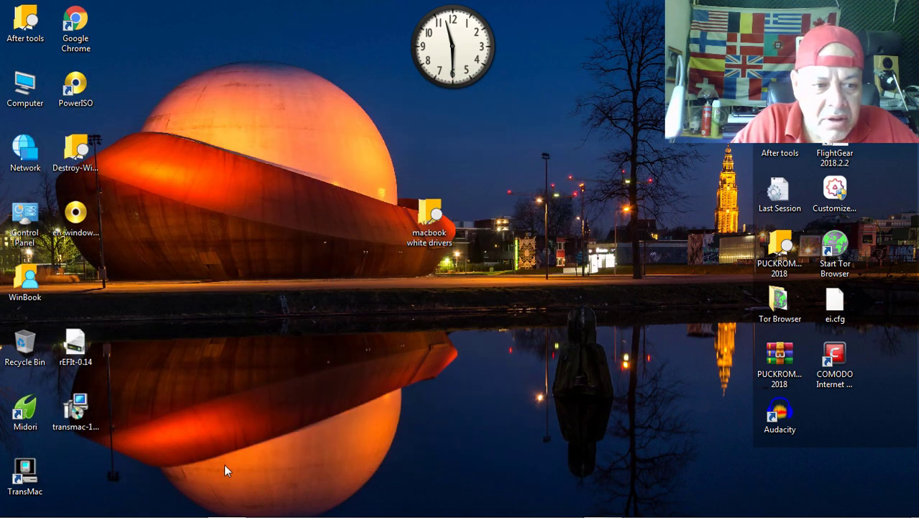
- Run TransMac as administrator from its desktop shortcut and continue the trial
right_click(24, 472)
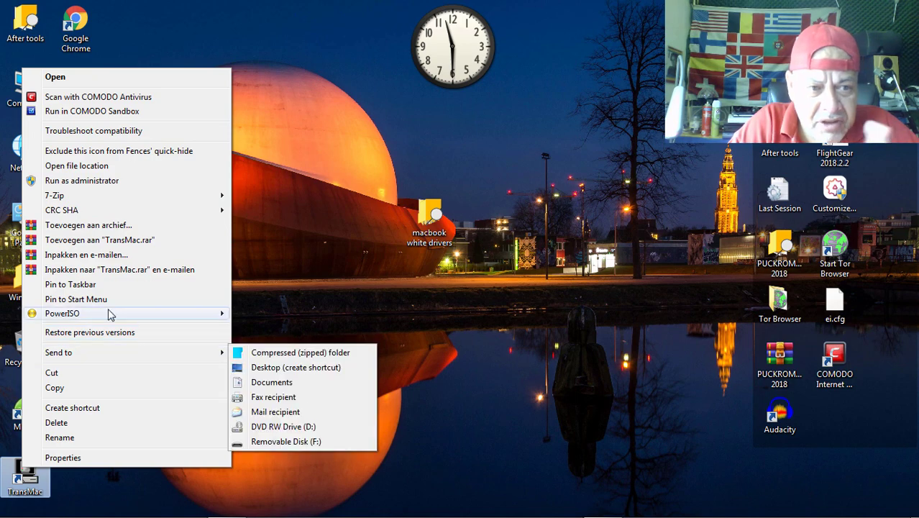
click(143, 180)
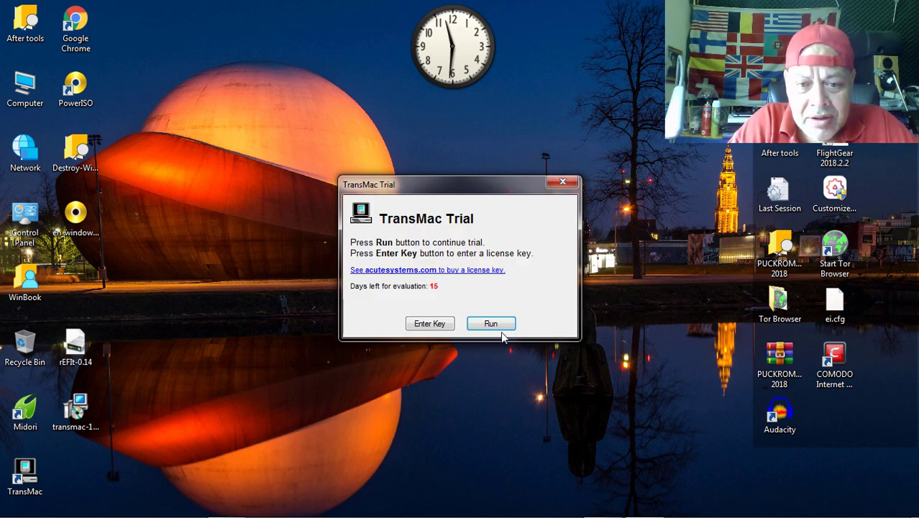
click(496, 327)
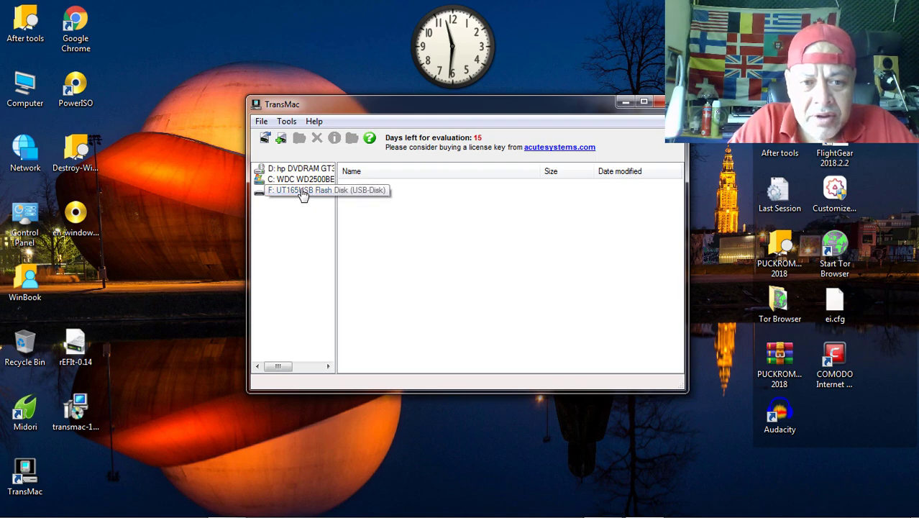
- Restore the F: USB flash disk with the rEFIt-0.14.dmg image from the desktop, accepting the overwrite warning, and close TransMac
right_click(303, 194)
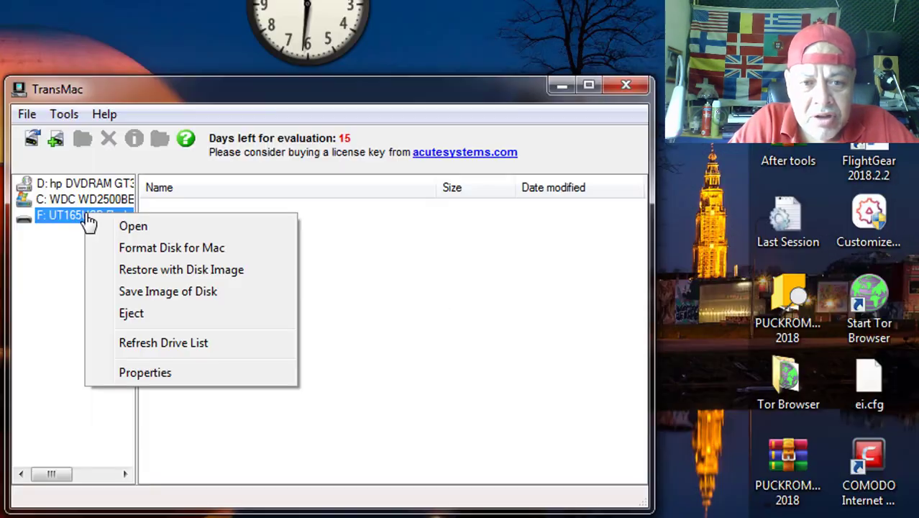
click(164, 271)
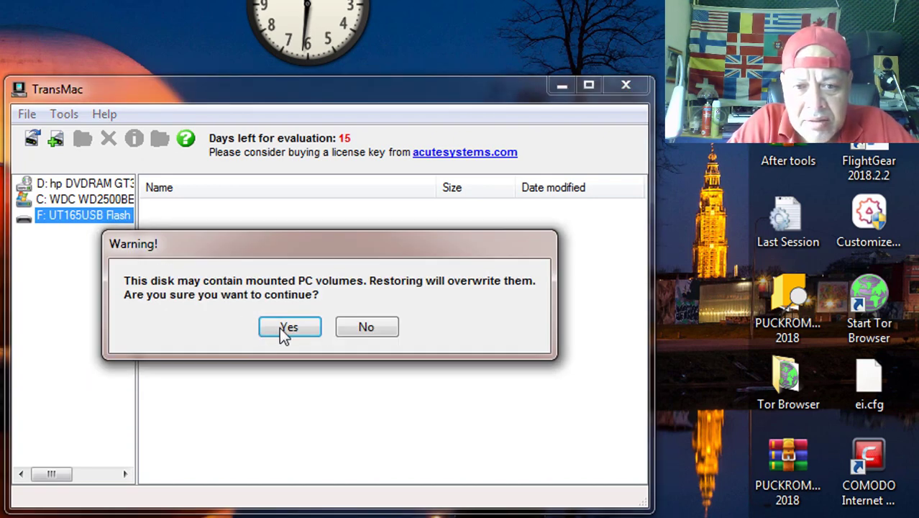
click(282, 329)
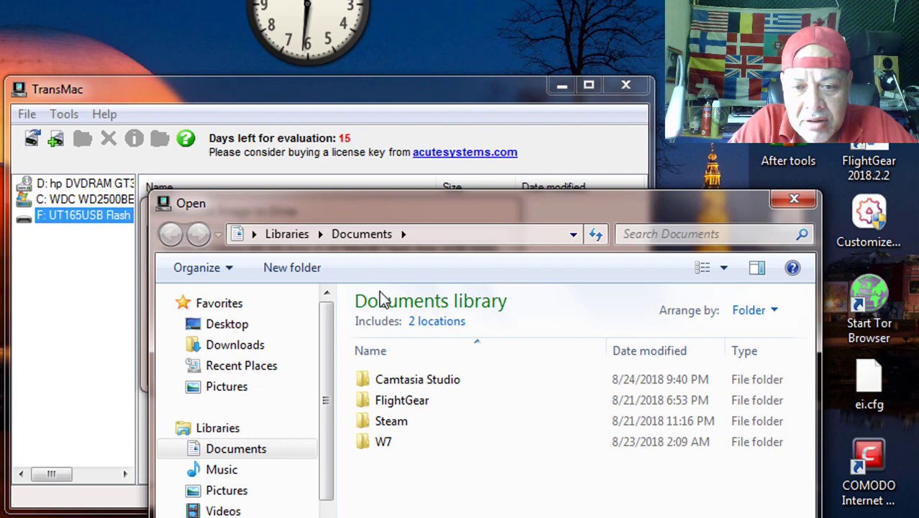
click(239, 333)
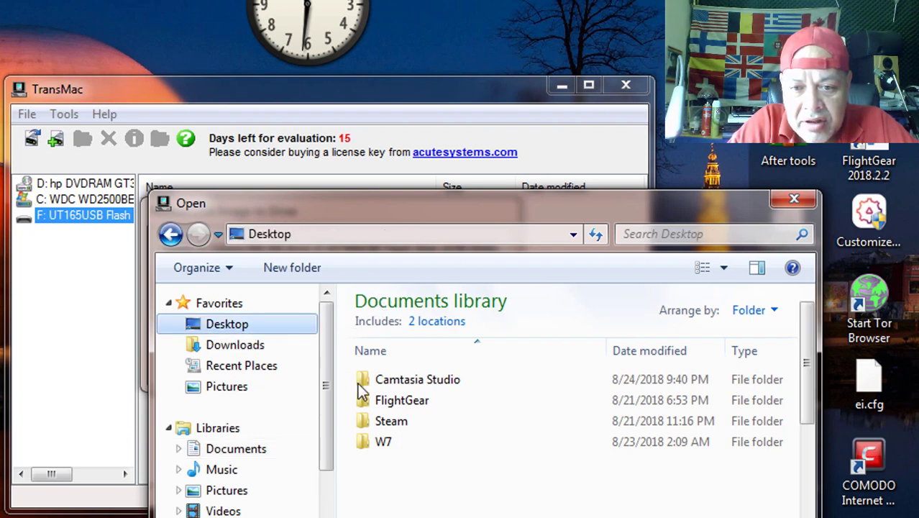
drag(806, 352, 806, 489)
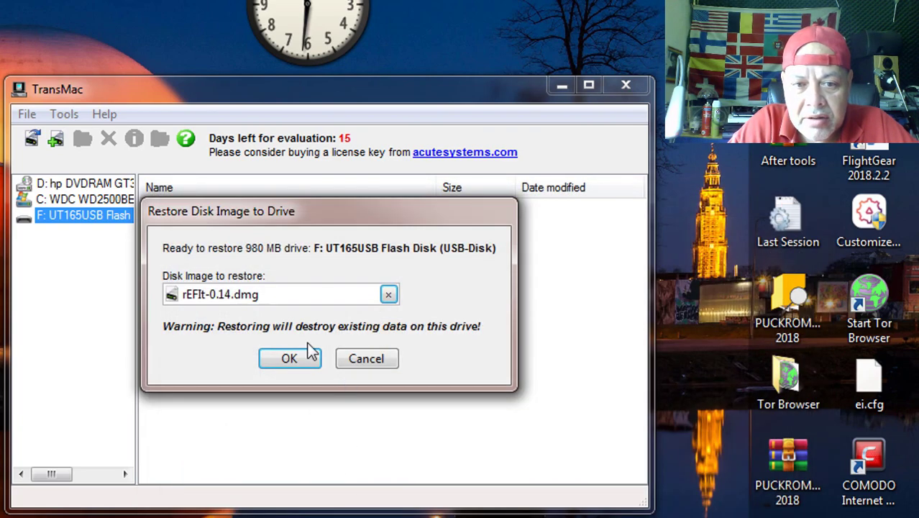
click(292, 356)
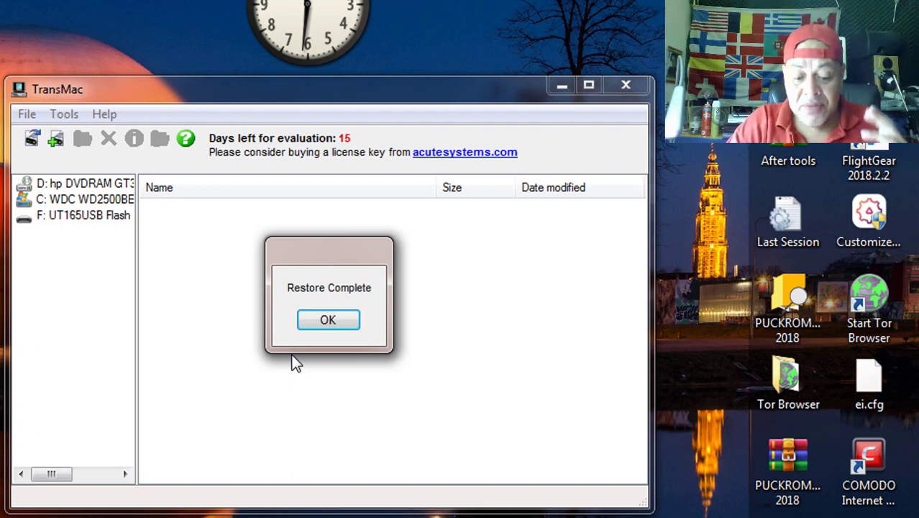
click(327, 318)
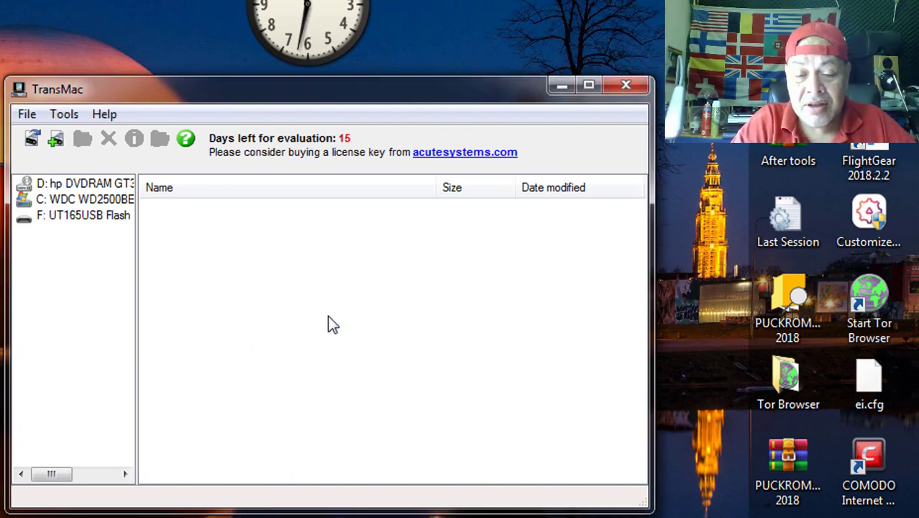
click(630, 83)
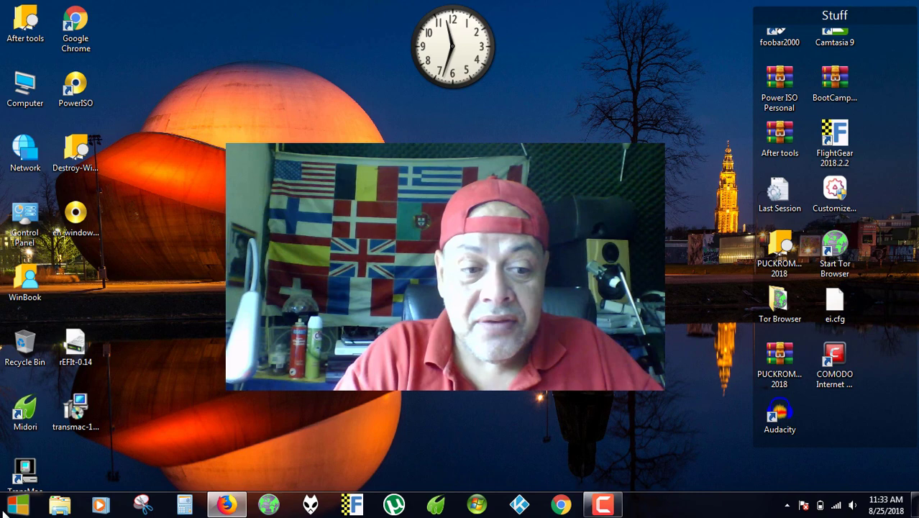
click(13, 507)
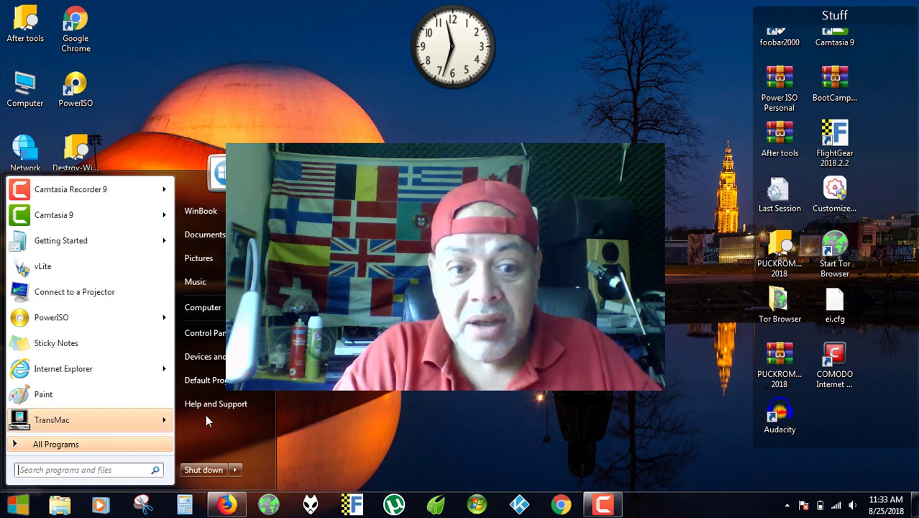
key(Escape)
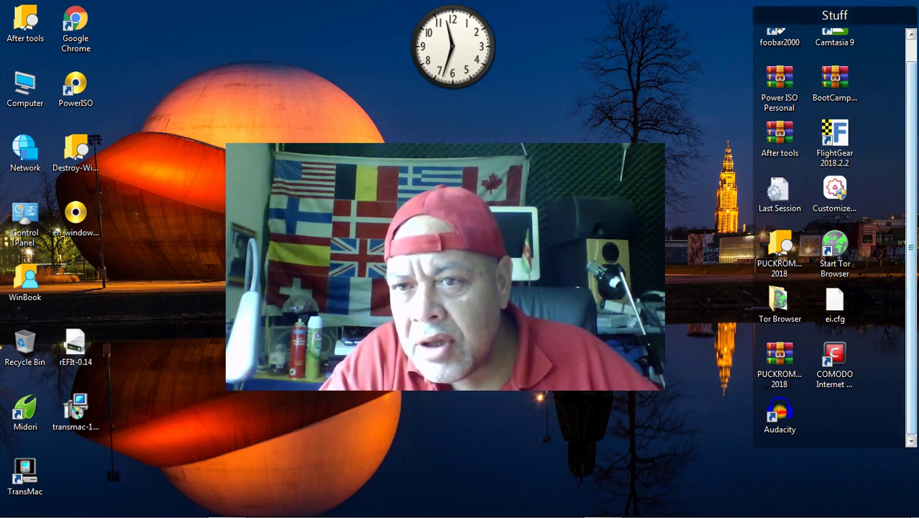
drag(912, 198, 911, 121)
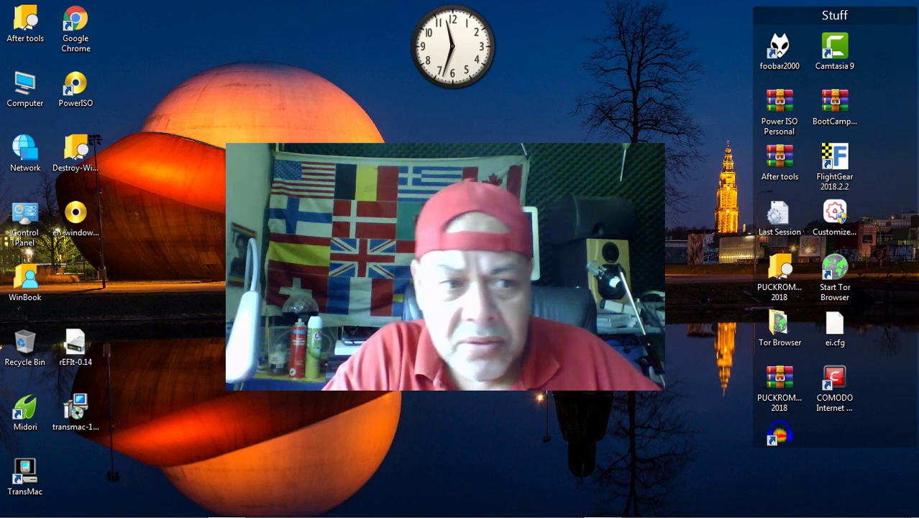
- Look through the installers and archives in the desktop's After tools folder, including the images in its orbs subfolder
double_click(24, 9)
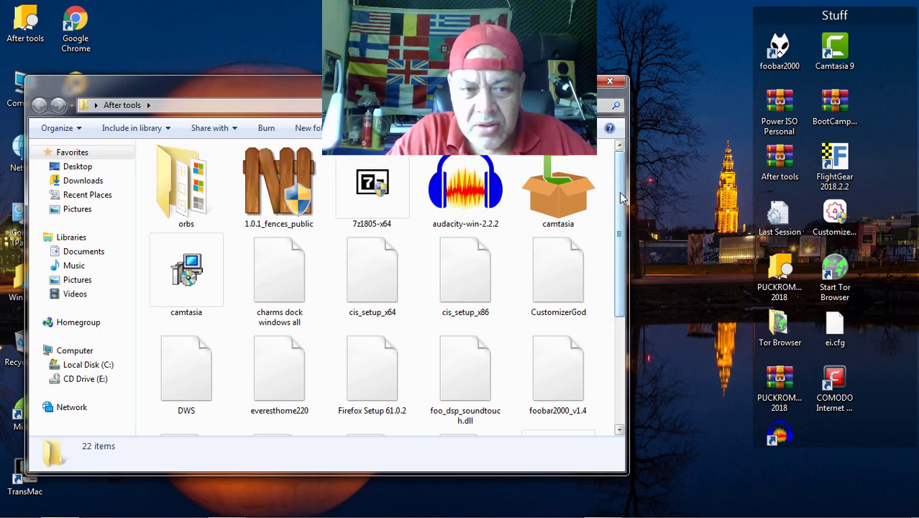
drag(617, 200, 573, 232)
click(567, 227)
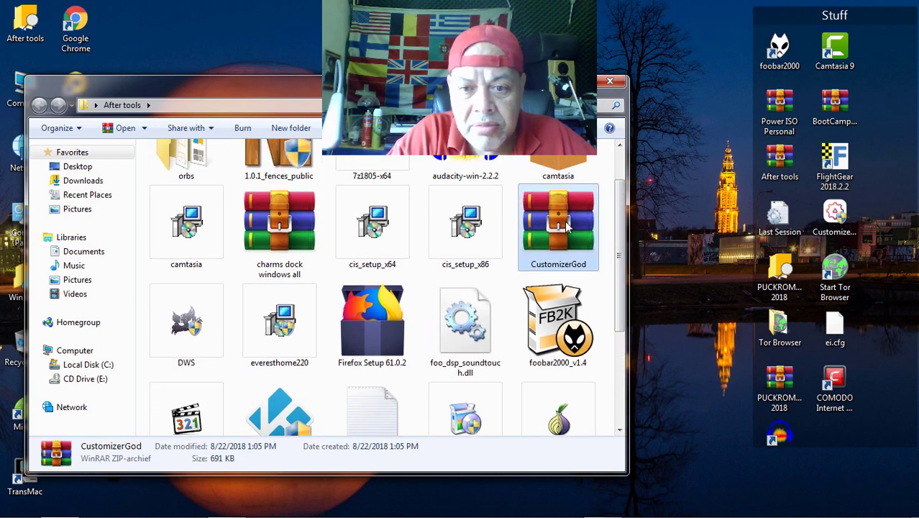
drag(620, 260, 606, 186)
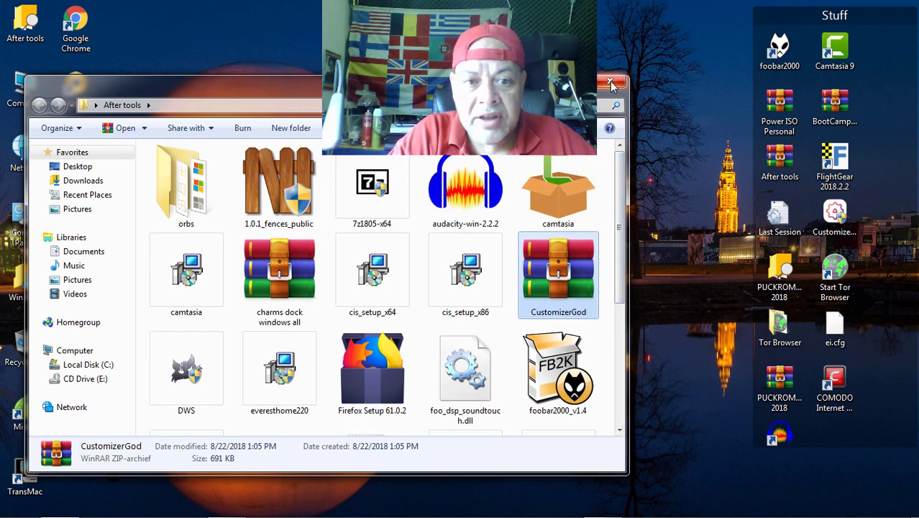
click(185, 200)
double_click(185, 200)
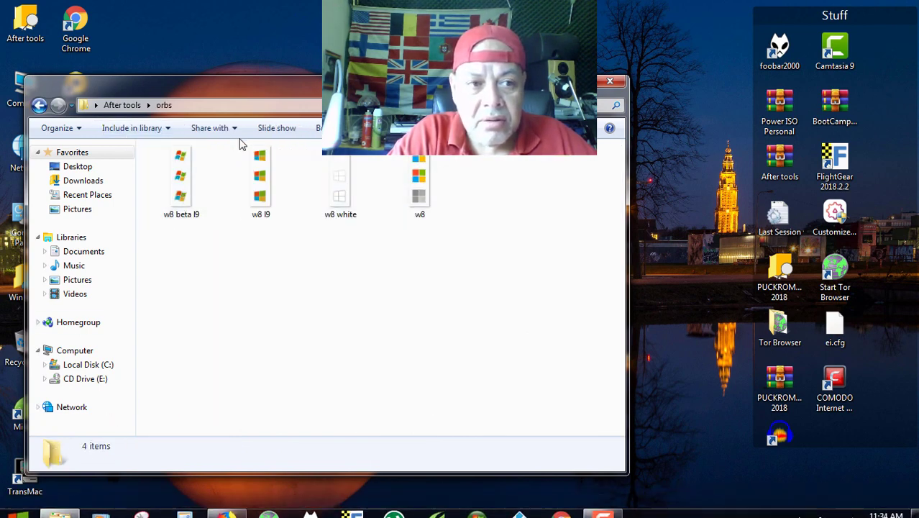
click(39, 105)
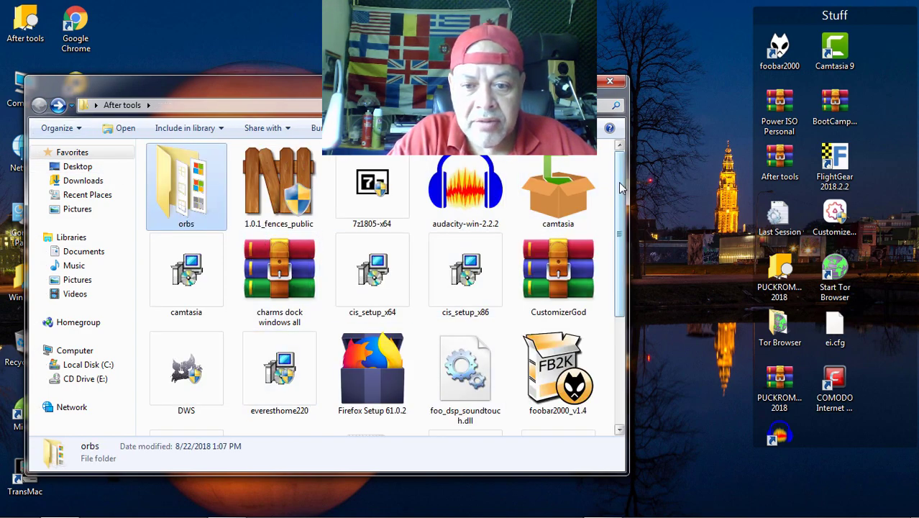
scroll(630, 234, down, 2)
drag(630, 233, 635, 294)
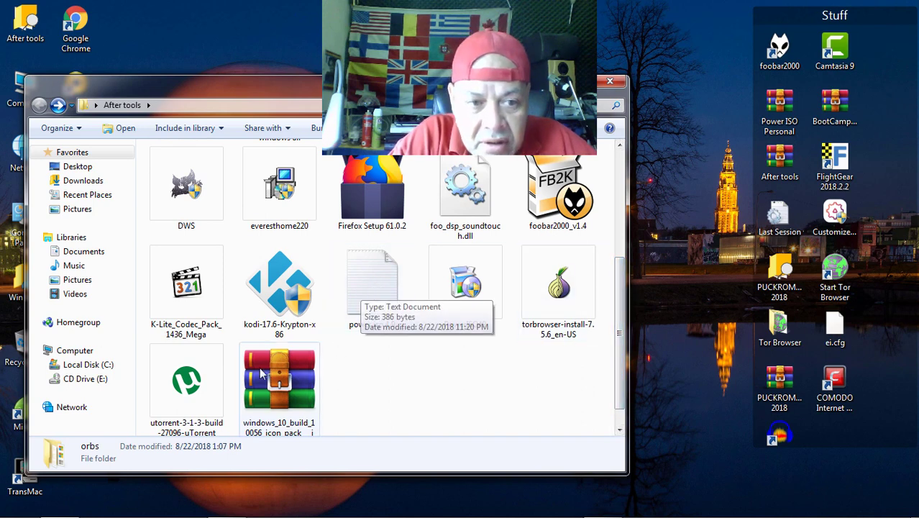
drag(625, 320, 610, 220)
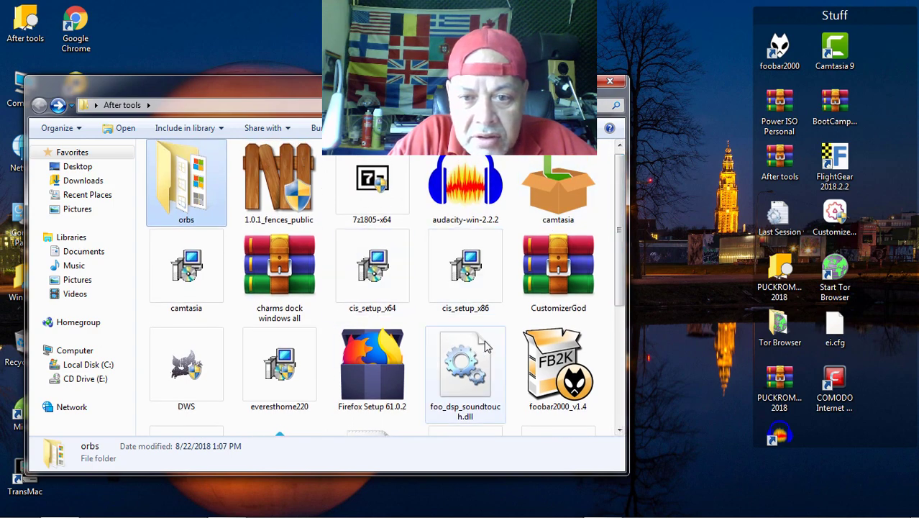
- Review the remaining files in the After tools folder, select the windows_10_build_10056 icon pack archive, and close the folder window
drag(623, 245, 634, 352)
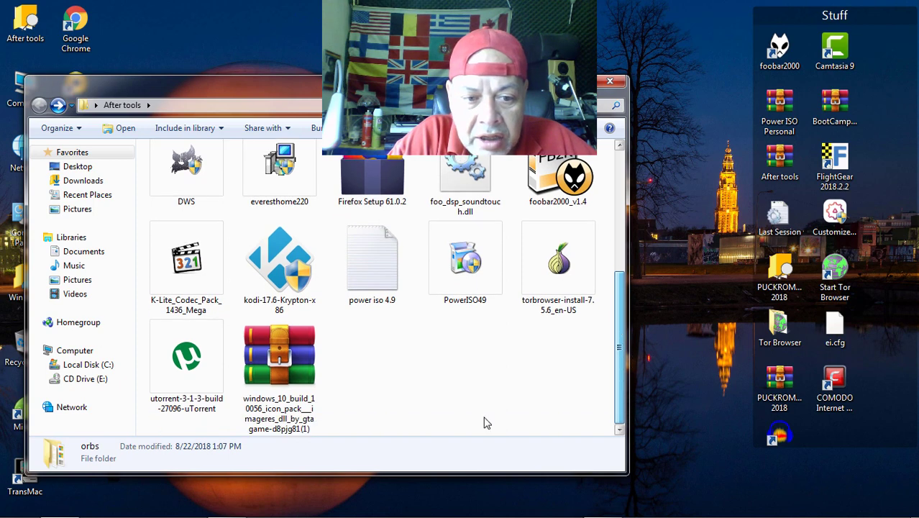
click(285, 400)
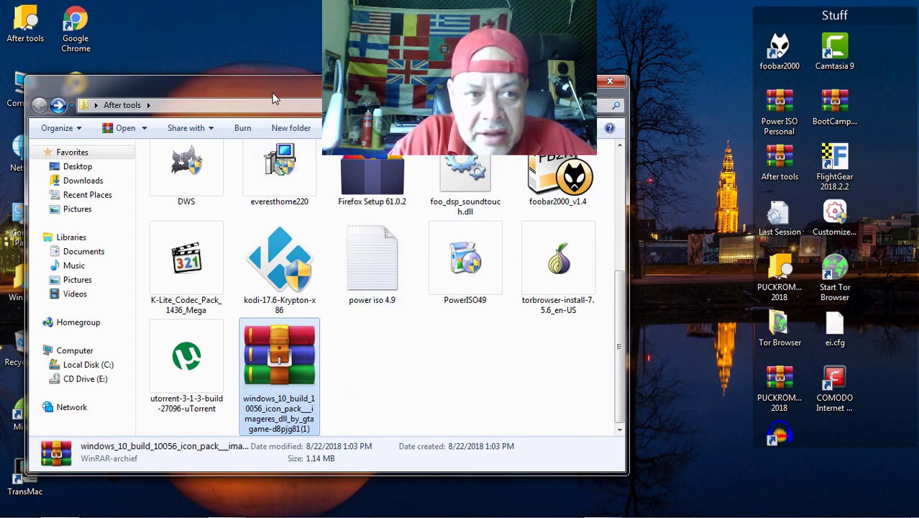
drag(273, 85, 405, 114)
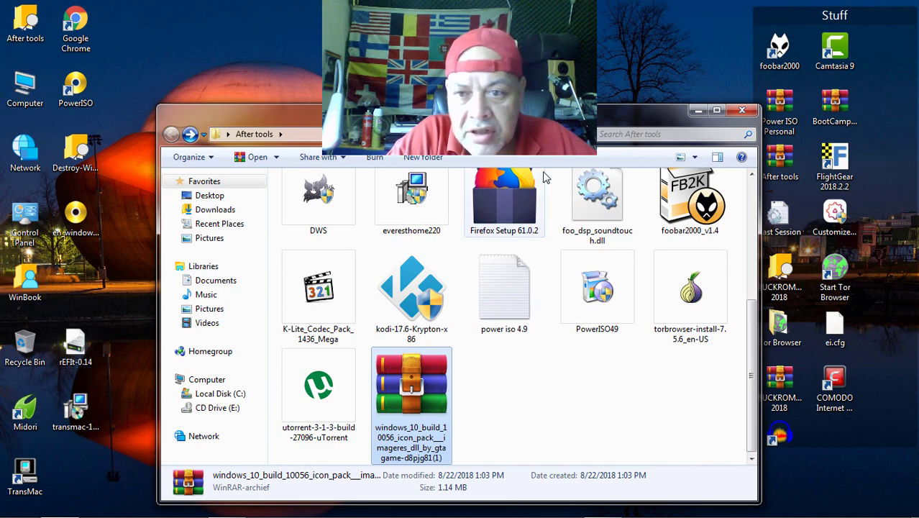
click(741, 111)
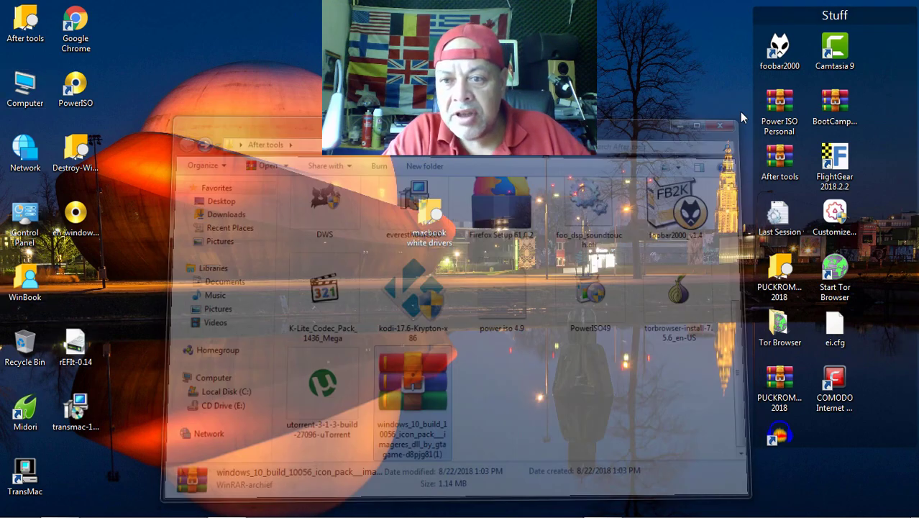
mouse_move(227, 516)
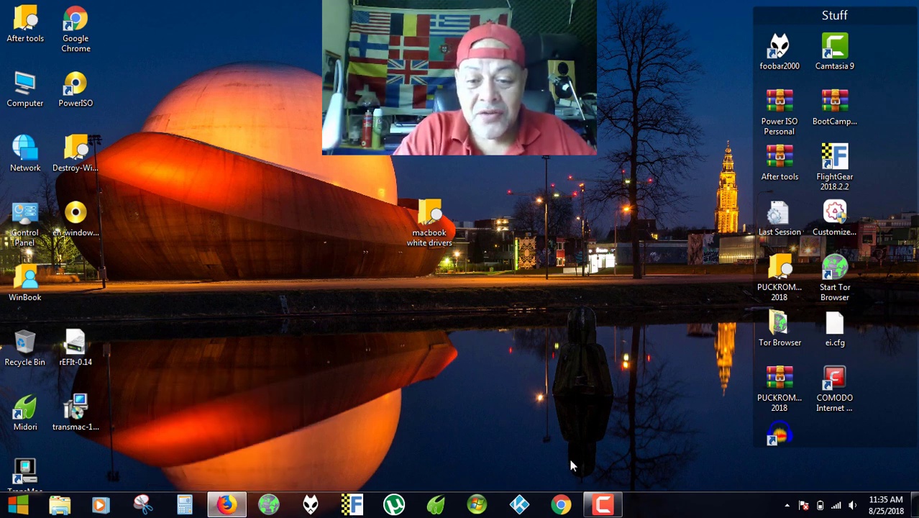
click(603, 507)
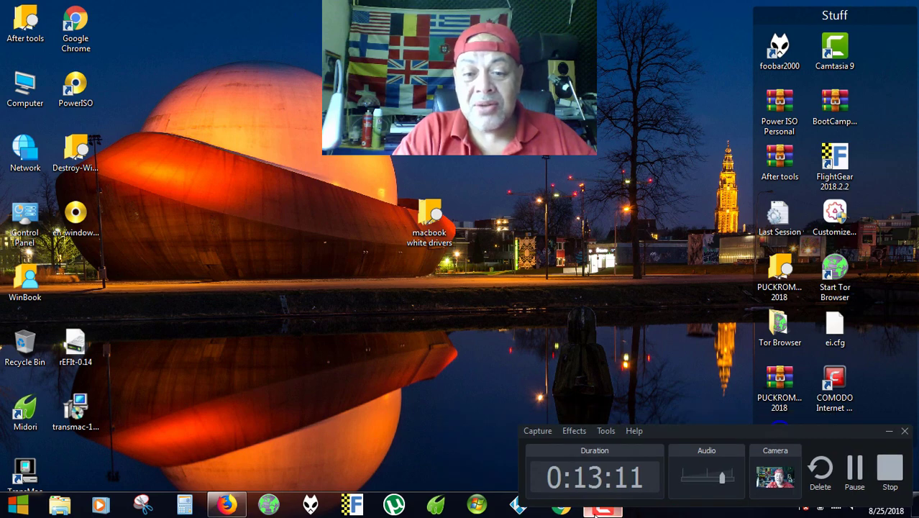